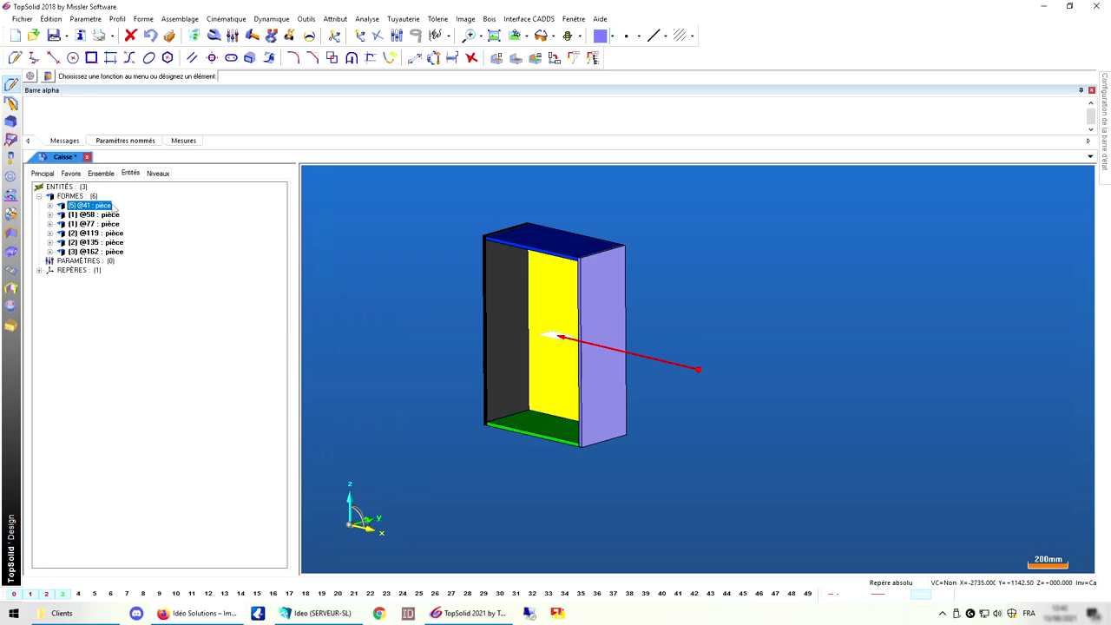
Step: View the assembly tree and start a wood part definition (Définir pièce) on the cabinet's right side panel
click(100, 174)
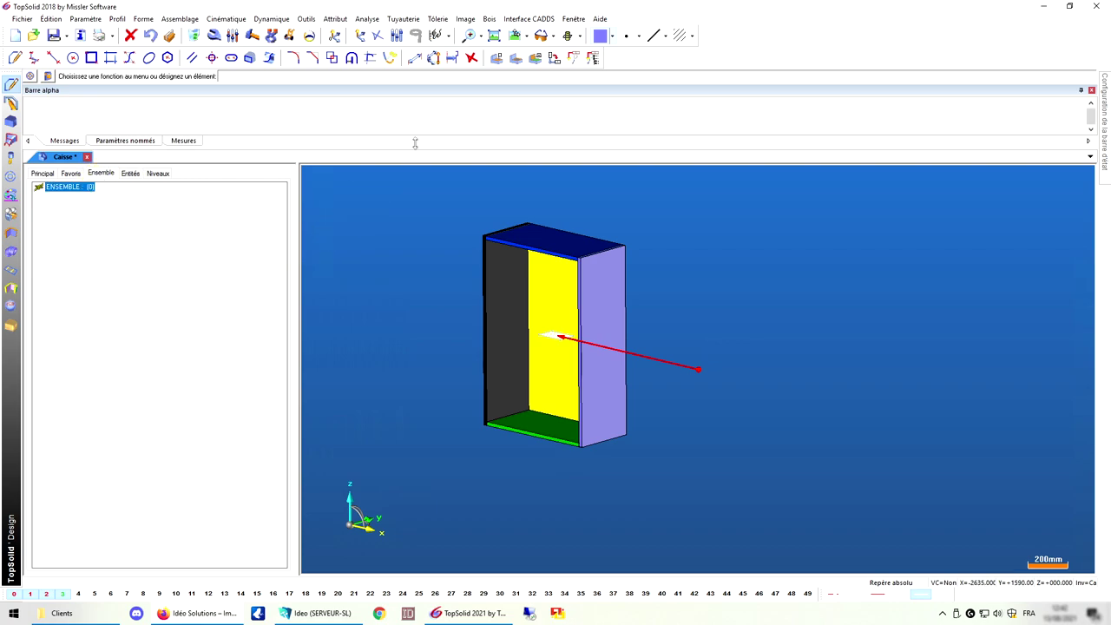
click(489, 19)
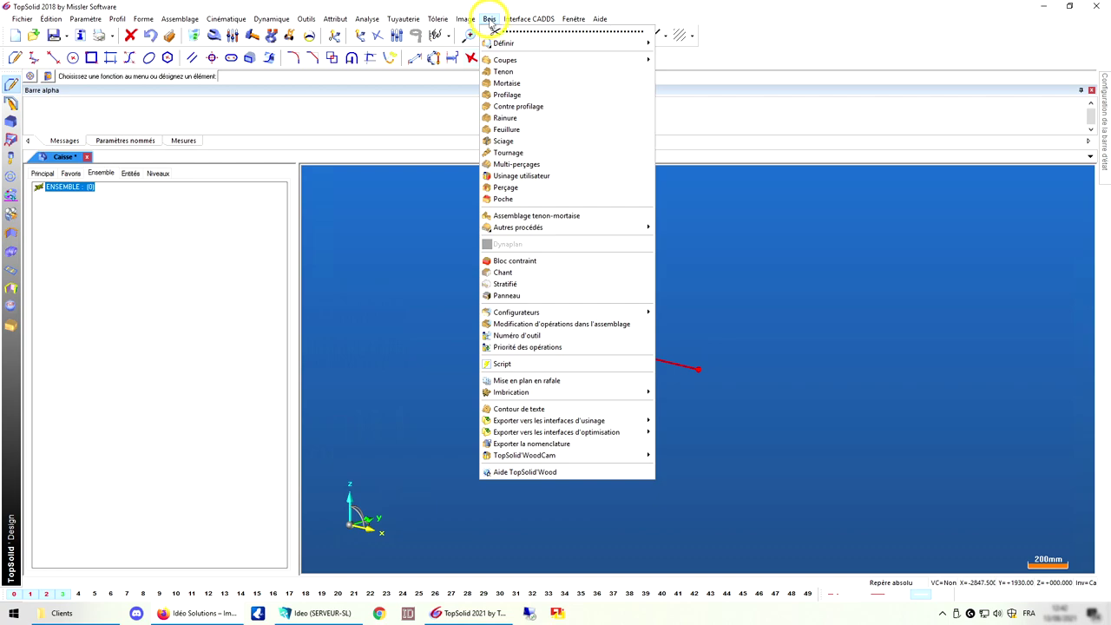
mouse_move(602, 42)
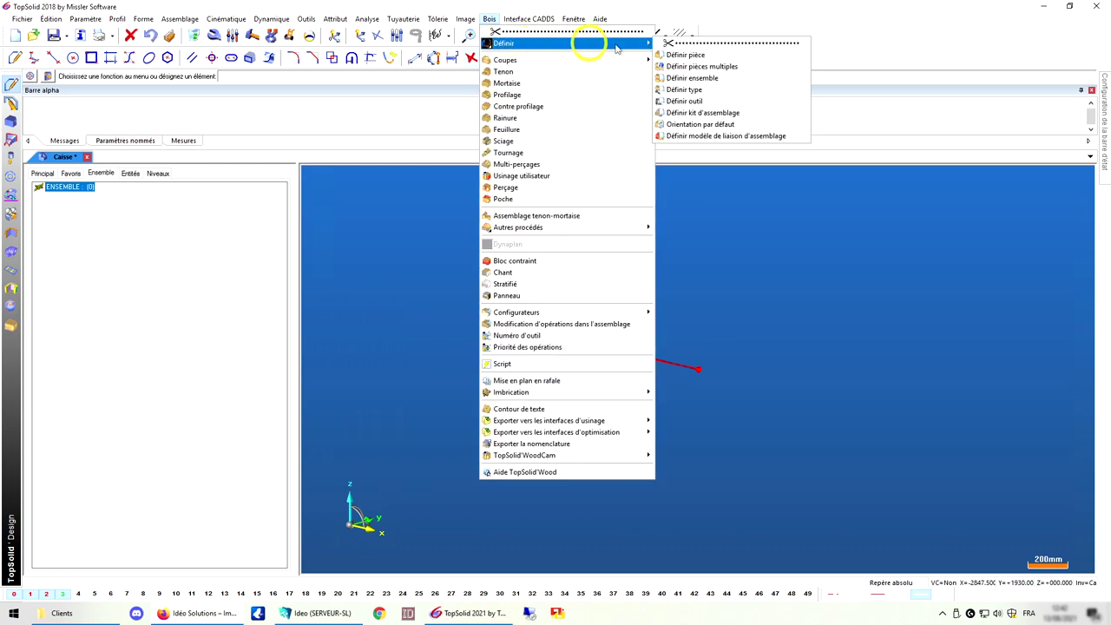
click(10, 326)
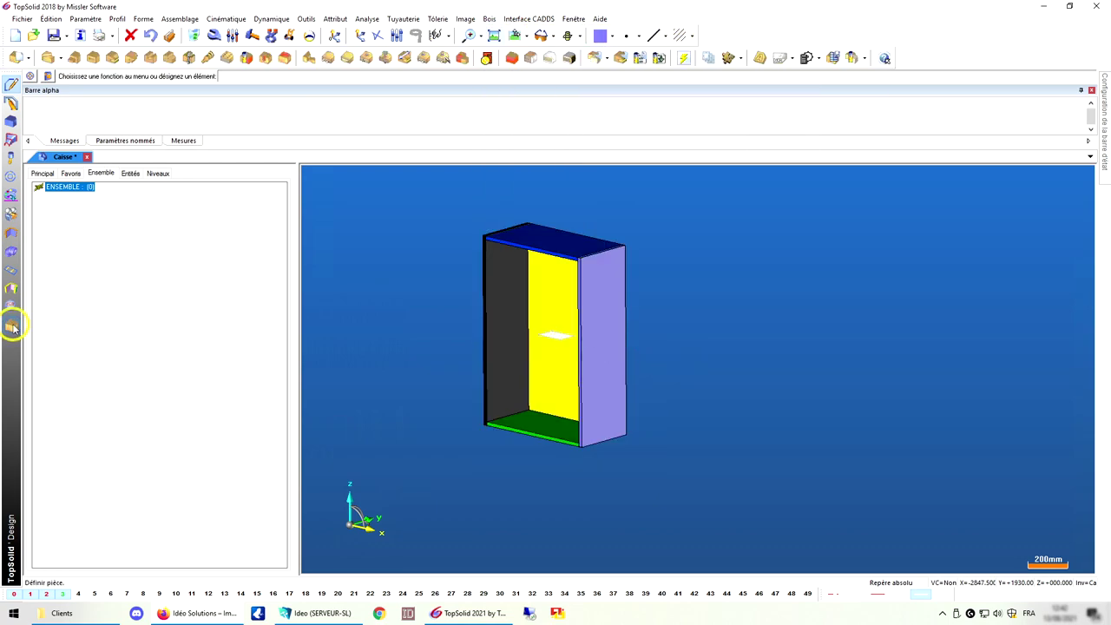
click(28, 58)
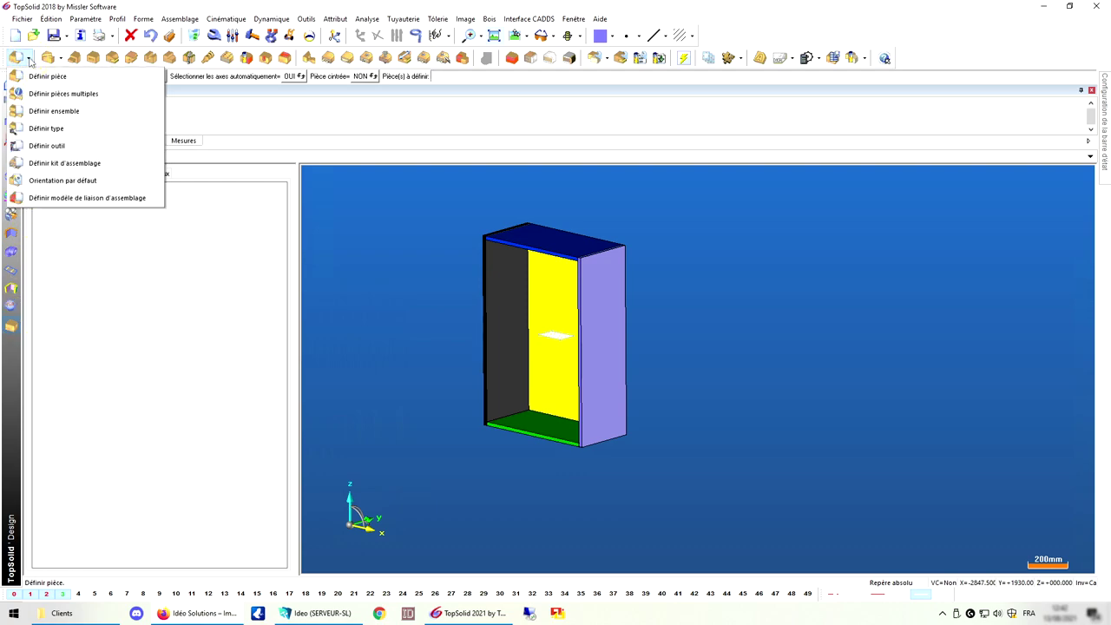
click(44, 77)
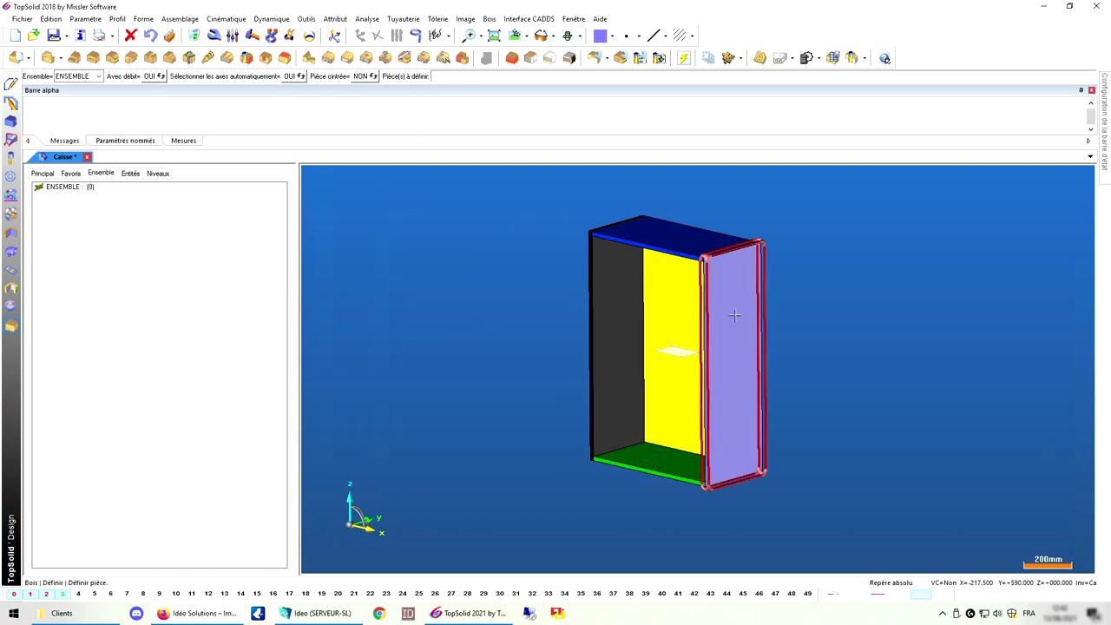
click(773, 330)
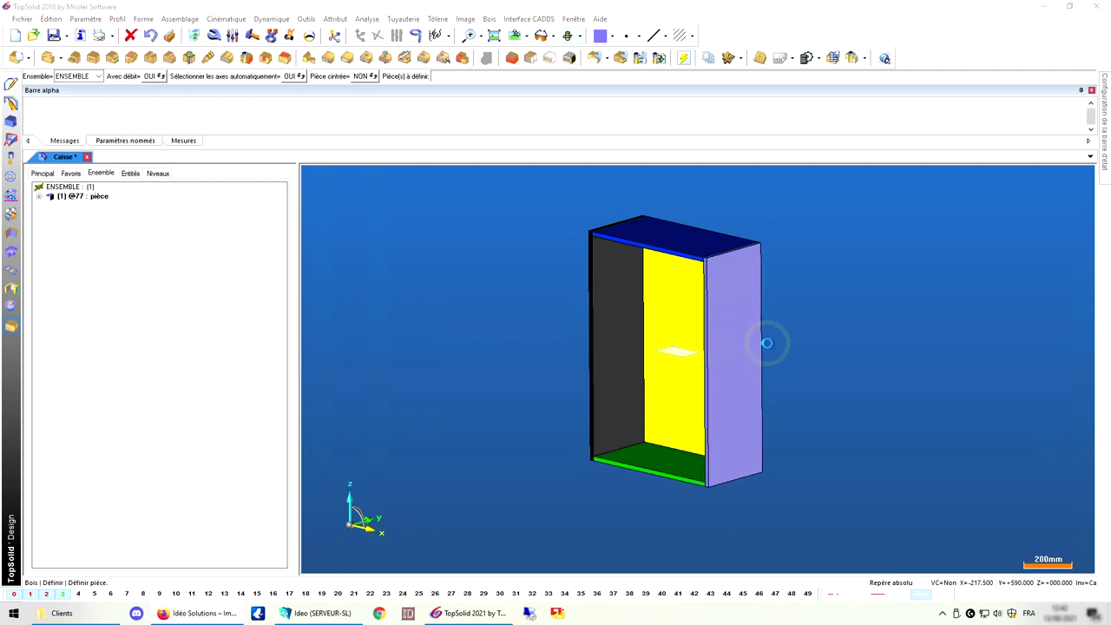
Step: Set the part's designation to Cote_Droit
drag(741, 114, 552, 154)
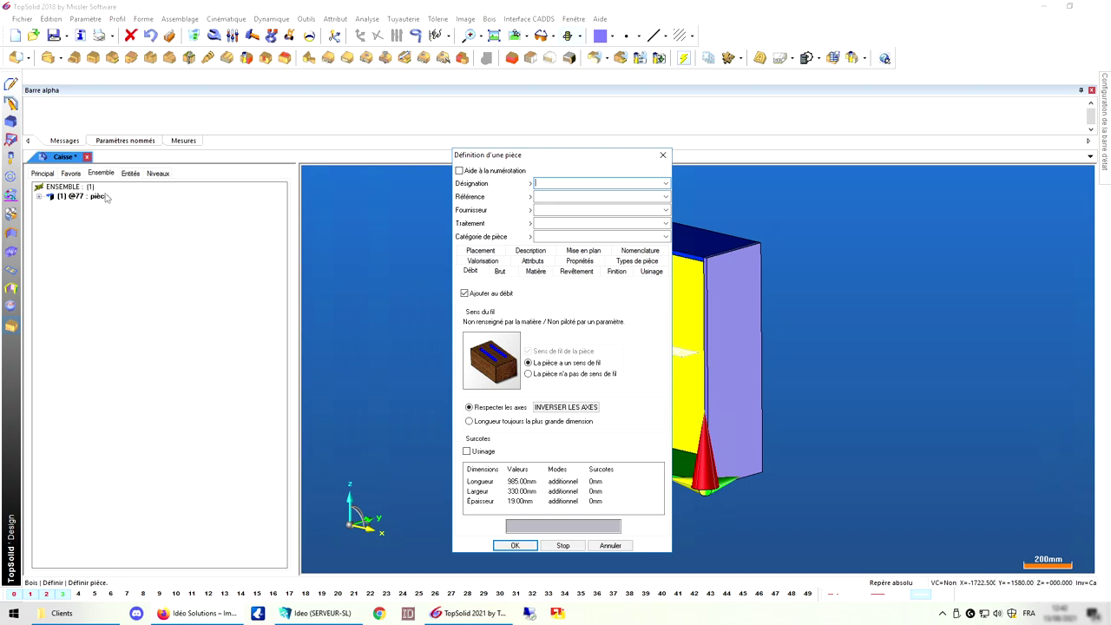
drag(574, 160, 648, 129)
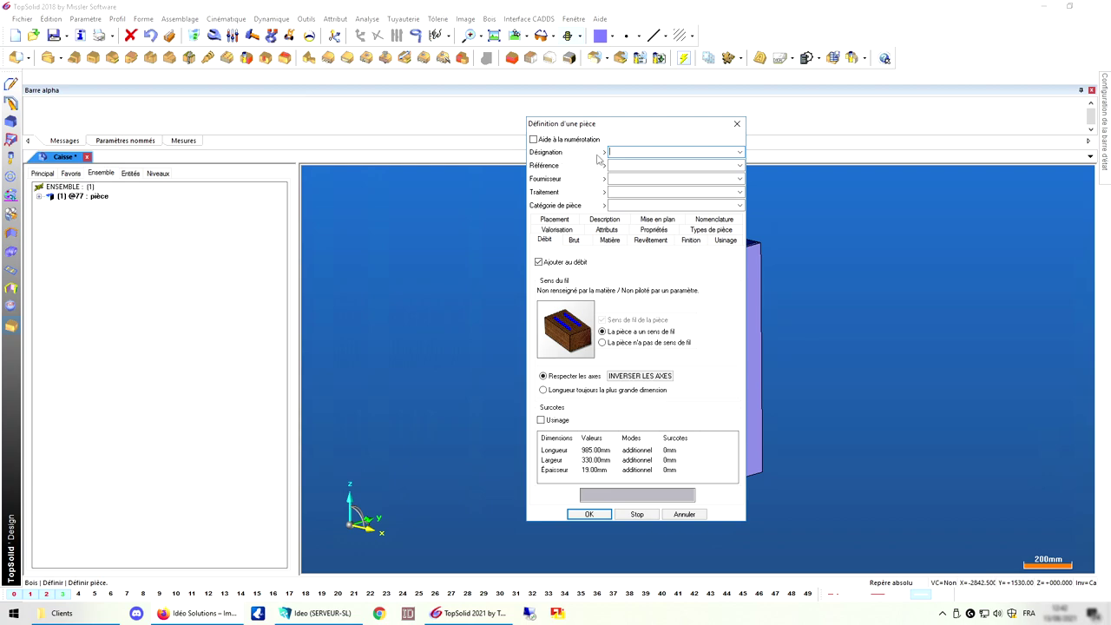
text(te_Droit)
Step: Examine the part definition's reference, supplier and treatment fields, including the predefined supplier choices
click(739, 152)
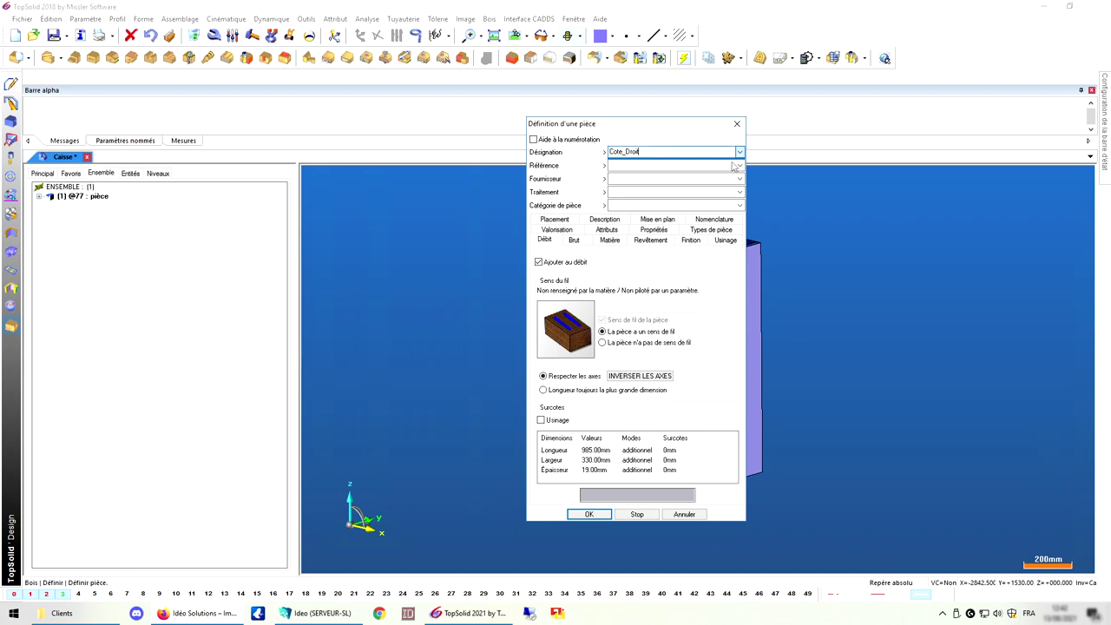
click(739, 168)
click(741, 179)
click(741, 179)
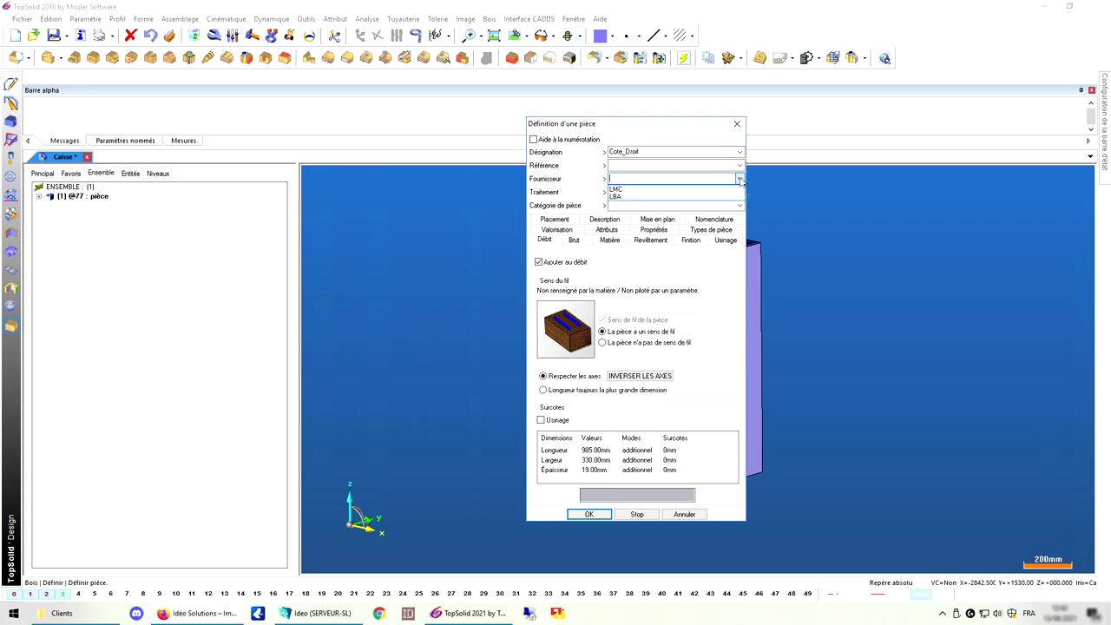
click(739, 178)
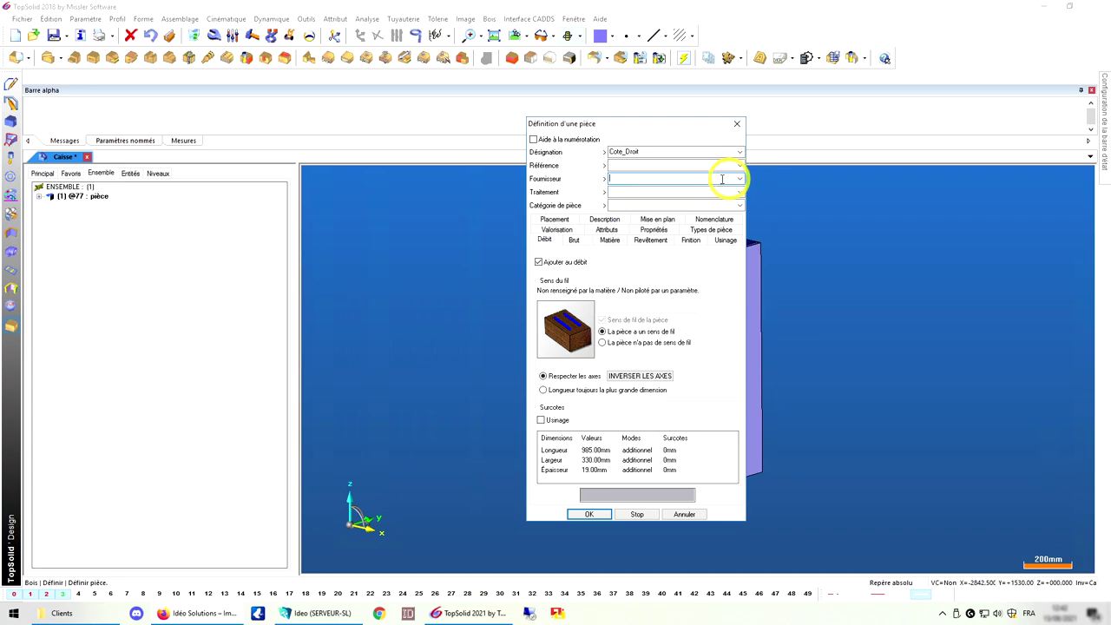
click(621, 166)
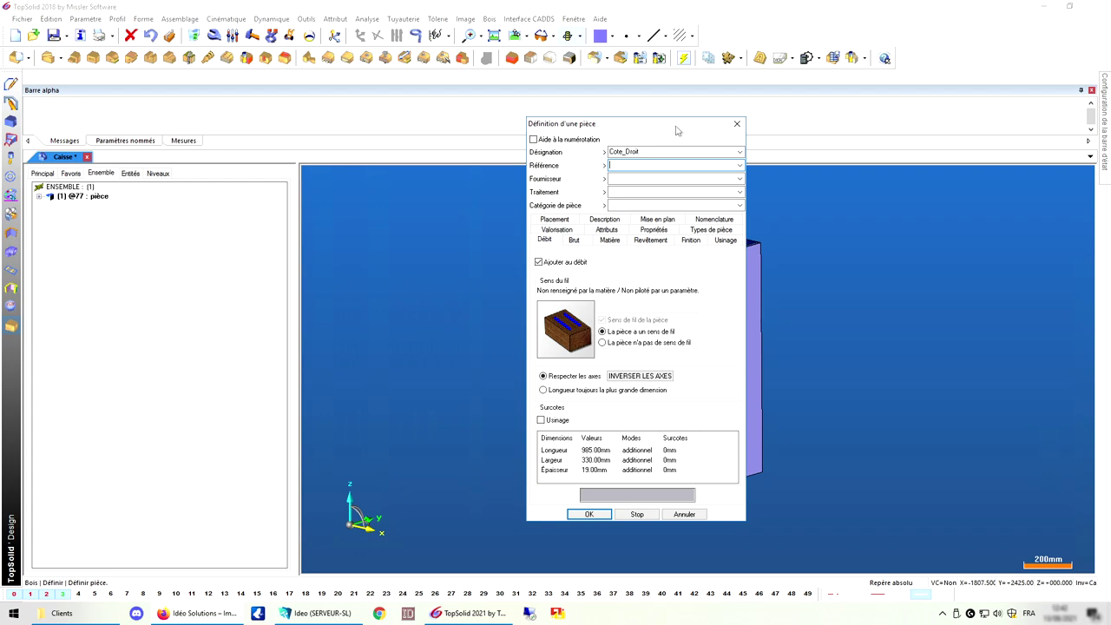
click(705, 179)
text(Lmc)
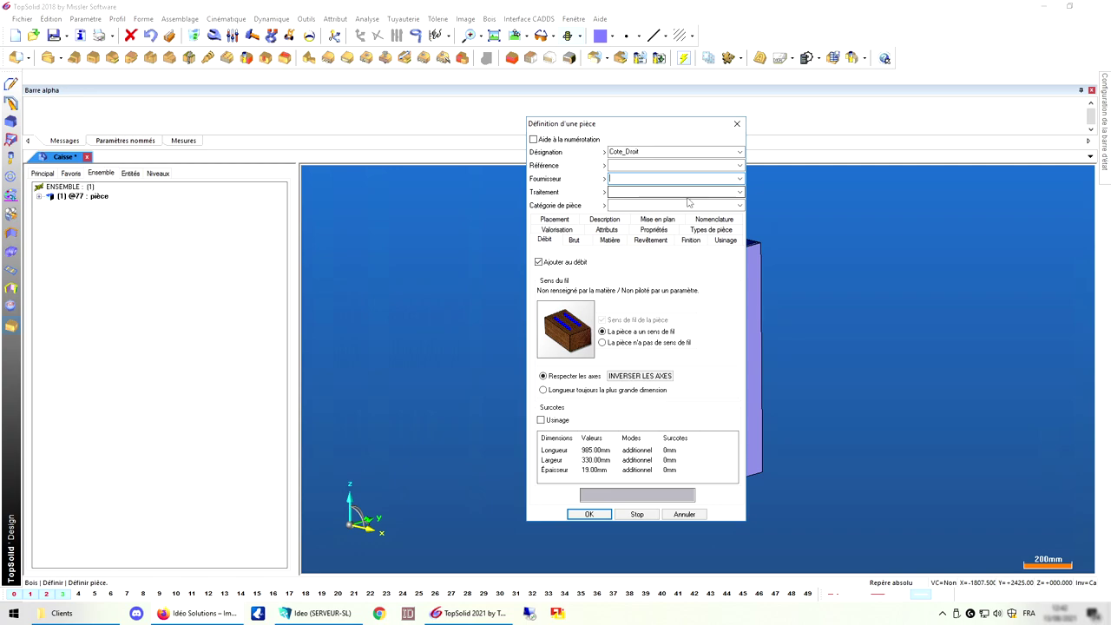
click(535, 174)
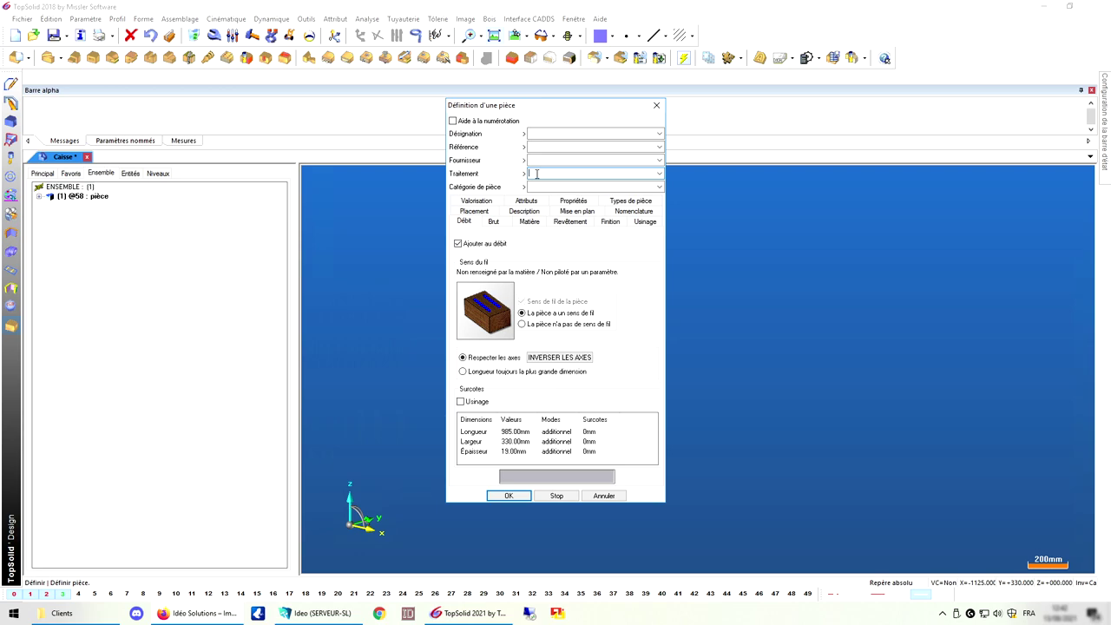
text(CN)
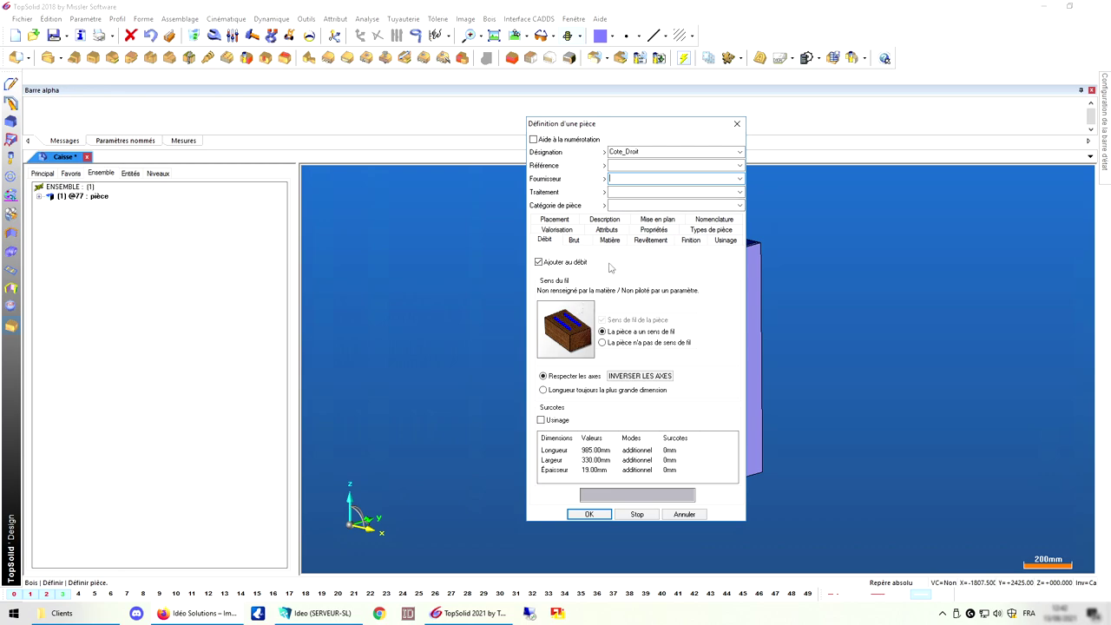
Step: Toggle the part's Ajouter au débit option off and back on
click(547, 241)
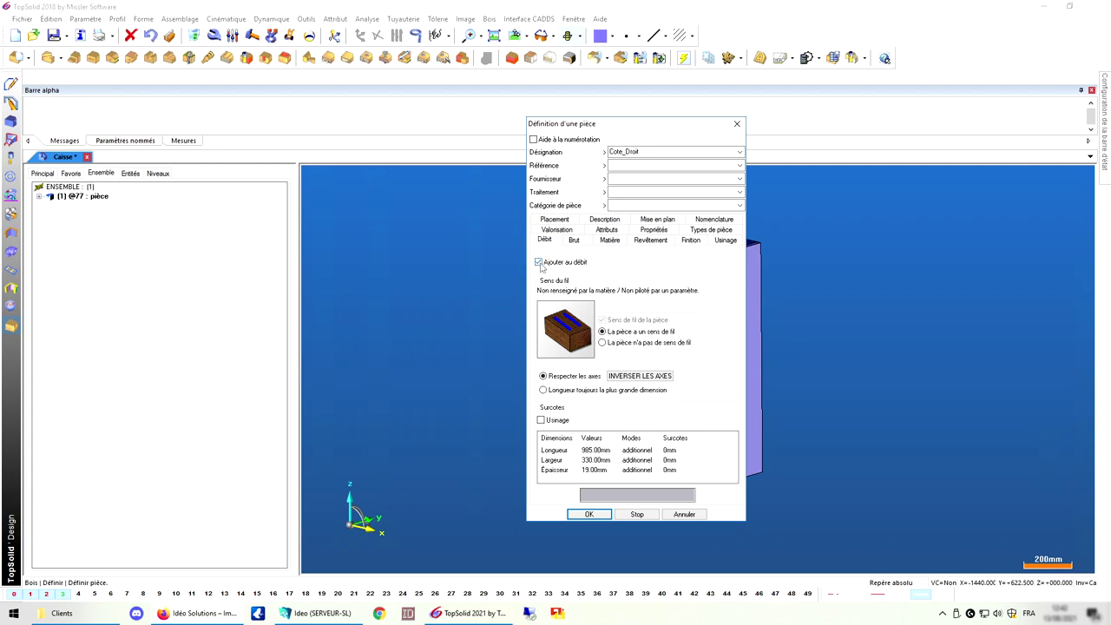
click(540, 264)
click(539, 265)
Step: Uncover the side panel in the model, set the part to have no grain direction, and invert its axes twice
click(631, 126)
drag(639, 130, 449, 136)
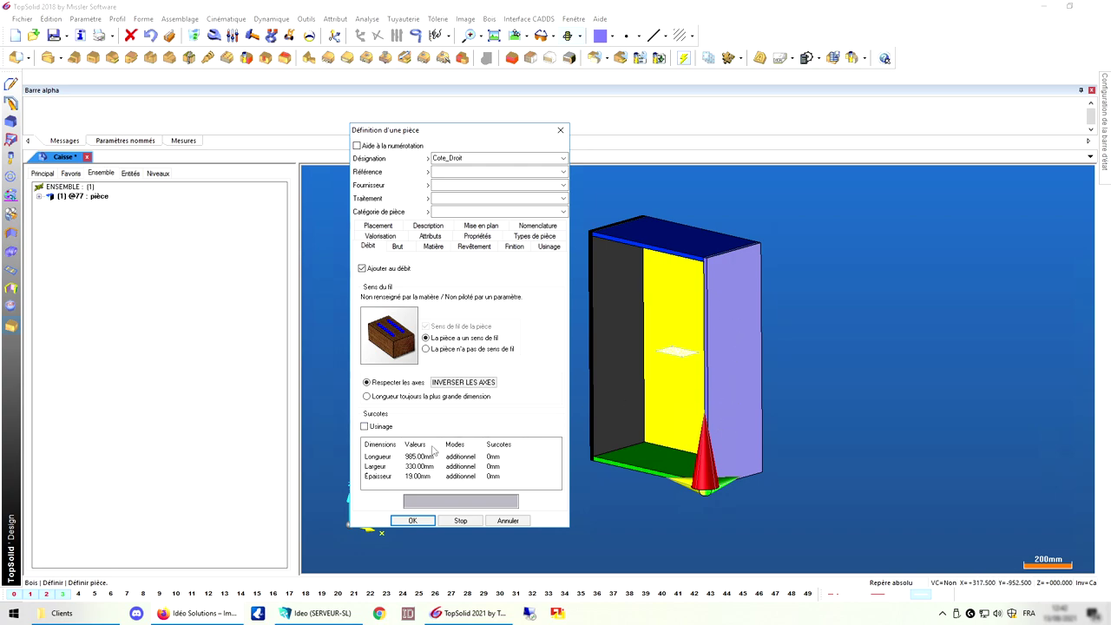
click(446, 384)
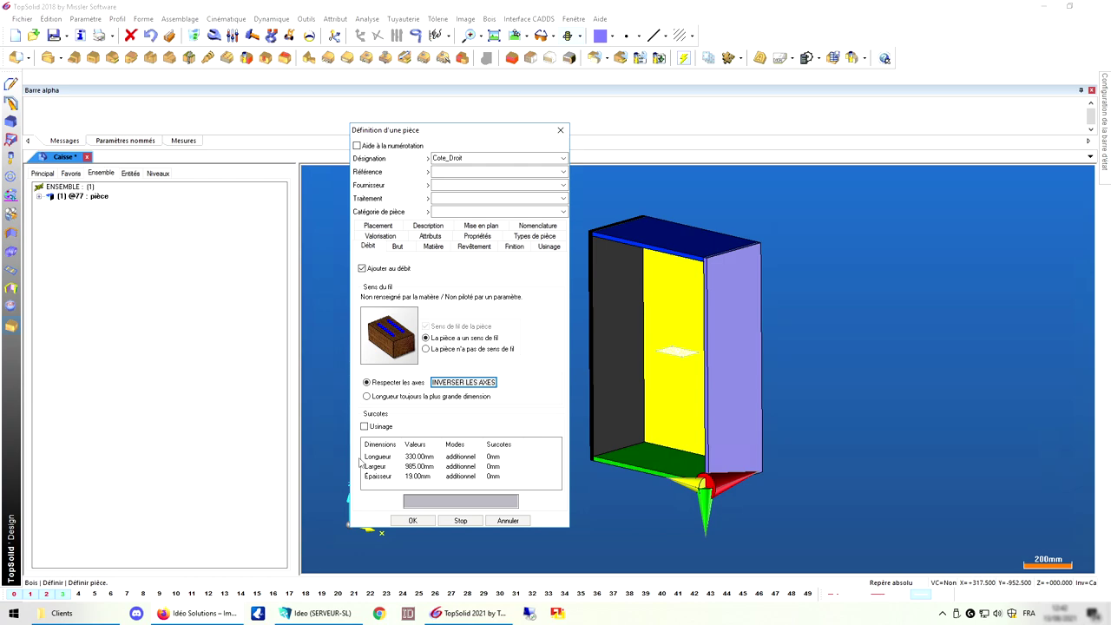
click(457, 348)
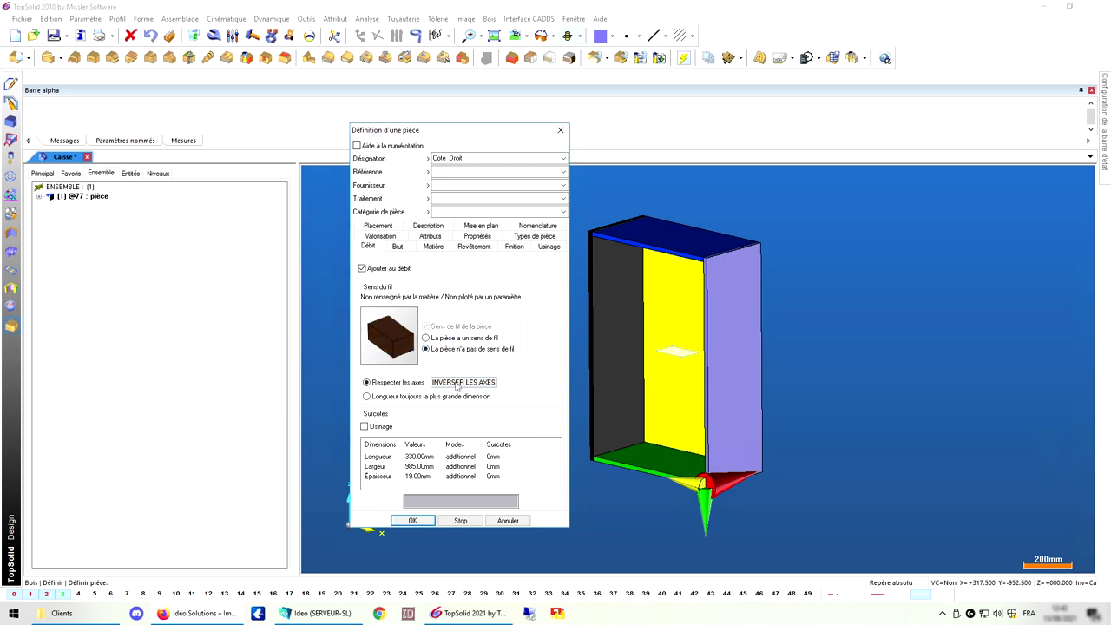
click(457, 383)
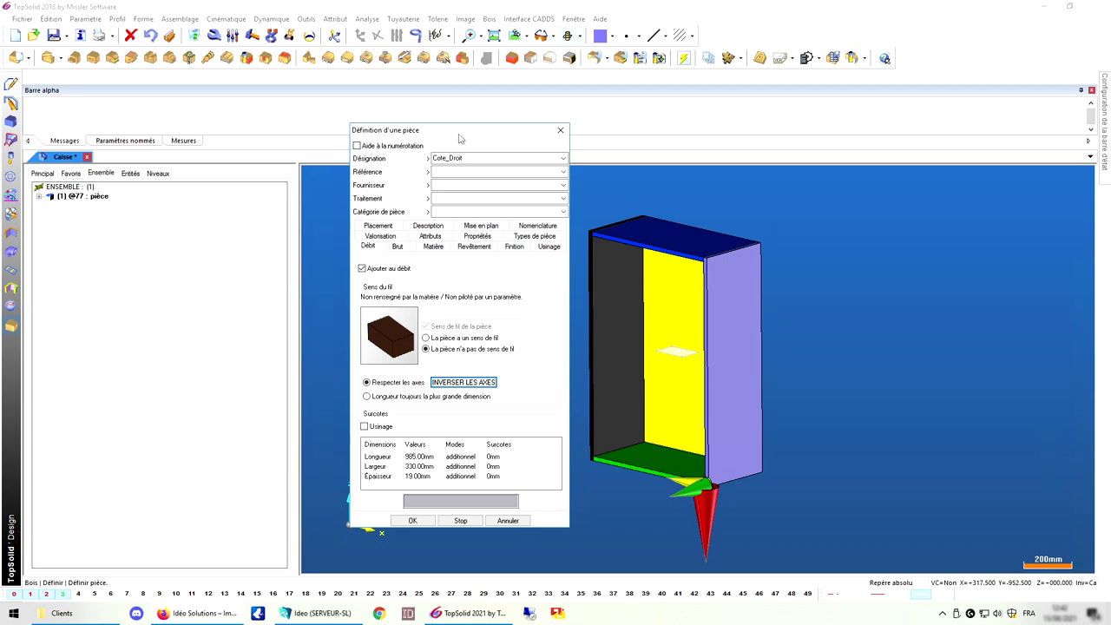
Step: Set the oversize allowance (Surcotes) to 4 mm for both the part's length and width
drag(475, 137, 463, 97)
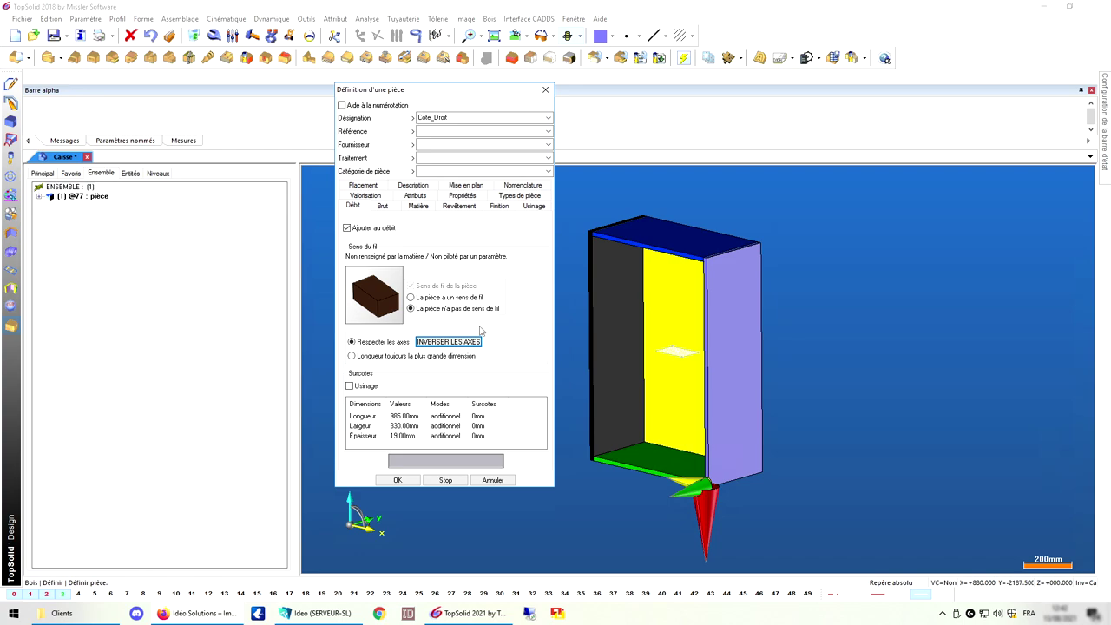
double_click(477, 416)
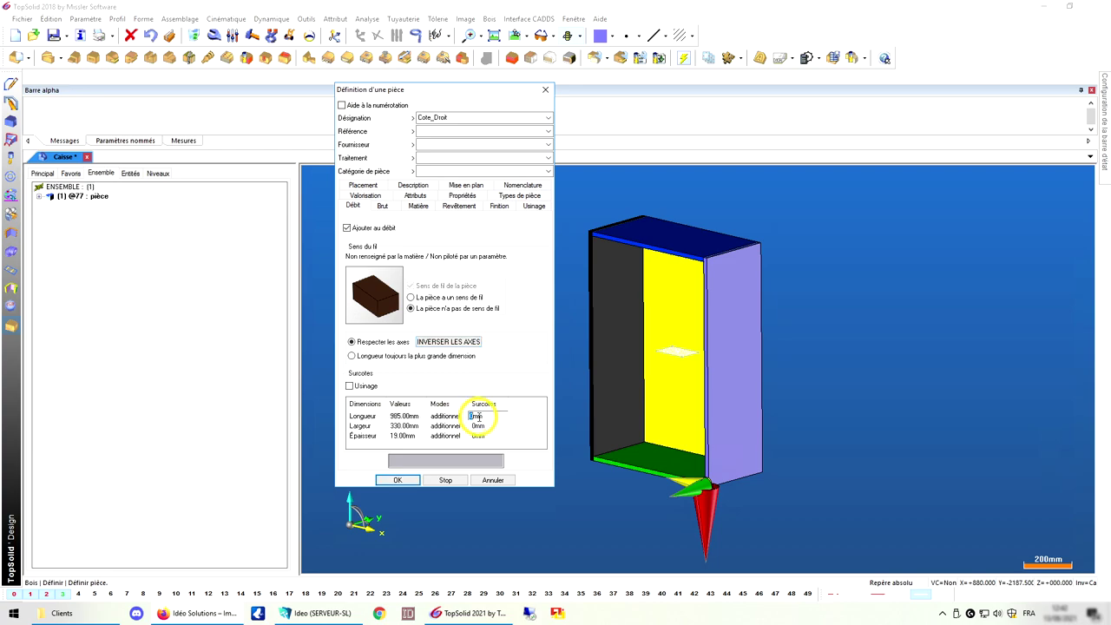
text(4)
key(Return)
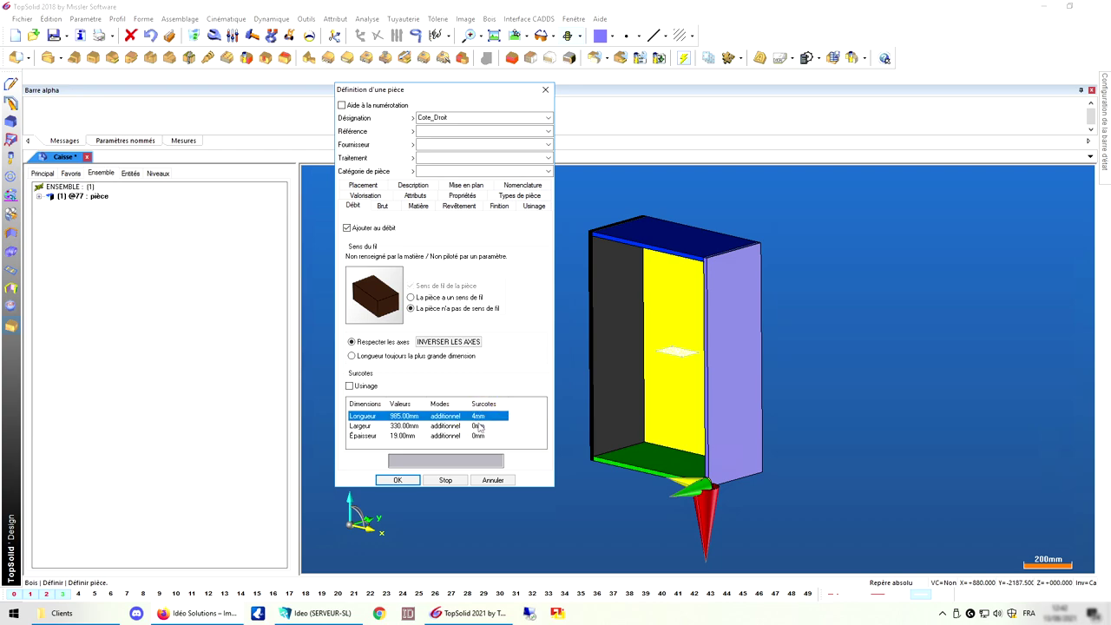
double_click(476, 425)
text(4)
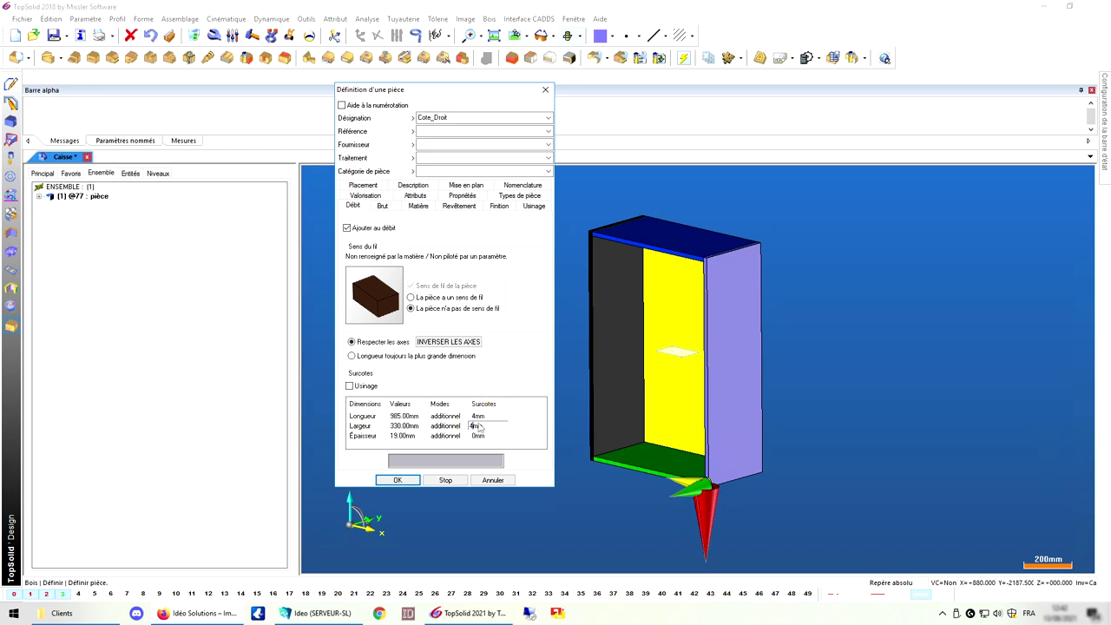
key(Return)
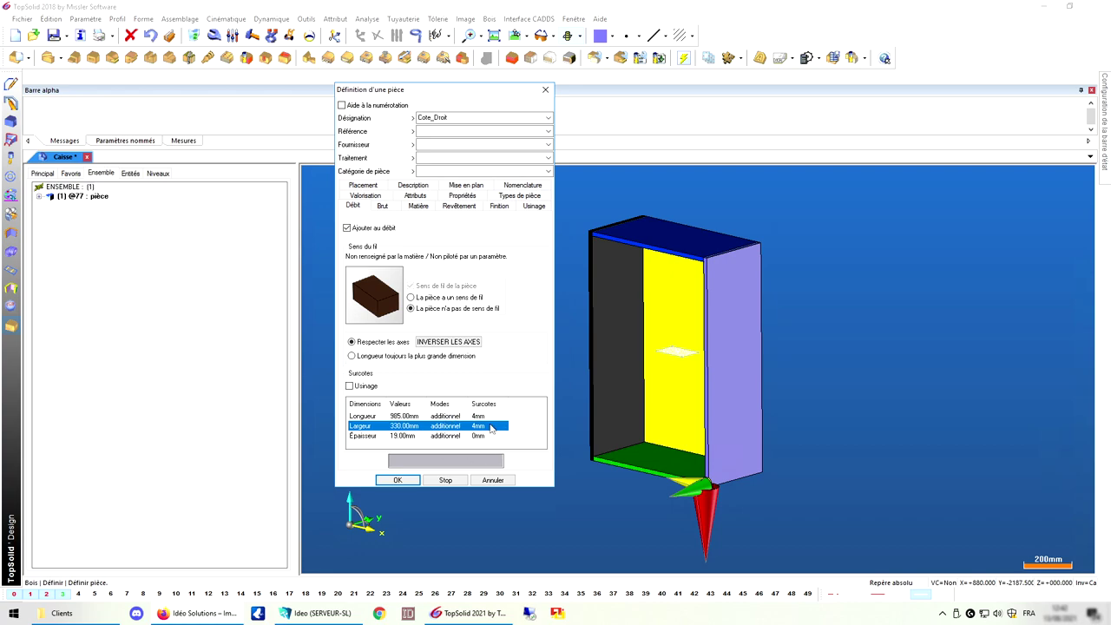
Step: Assign the material chêne from the bois category to the Cote_Droit part
click(418, 207)
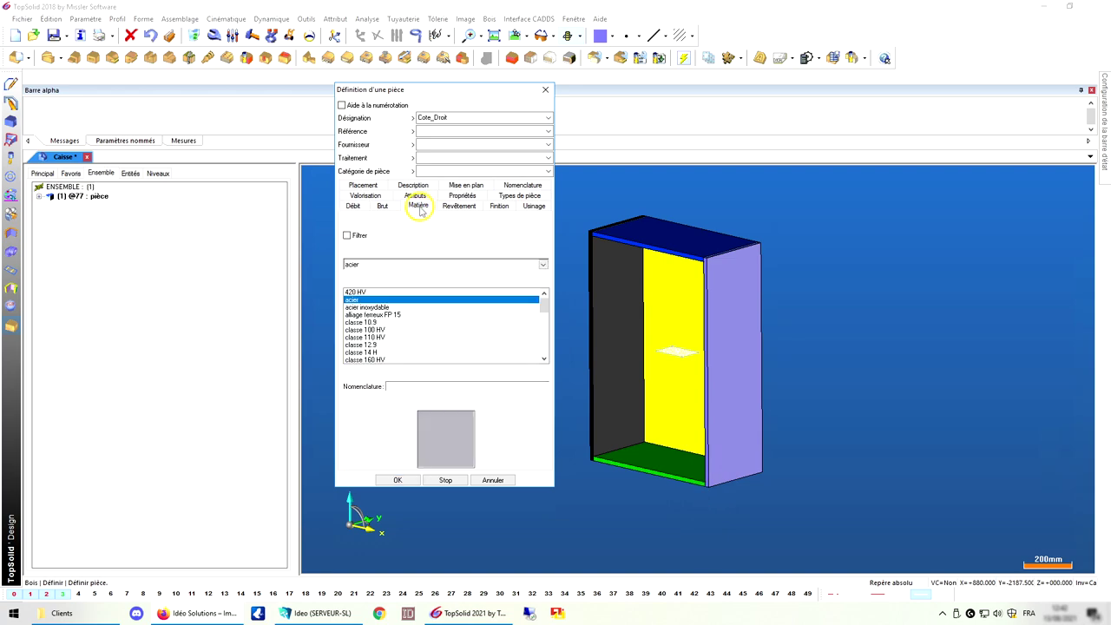
click(409, 265)
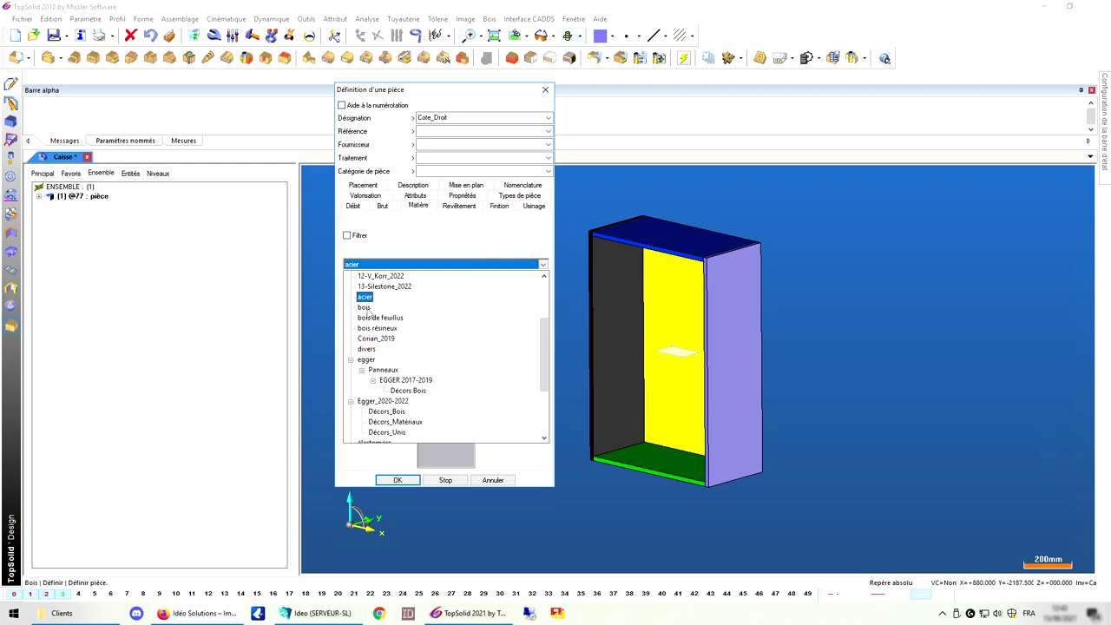
scroll(395, 408, down, 2)
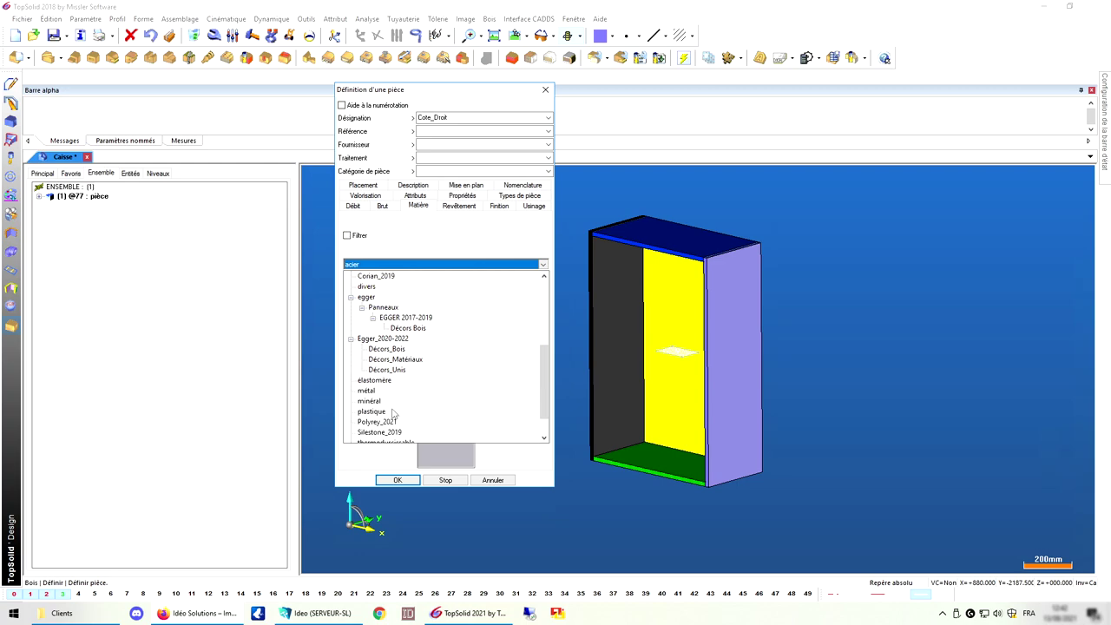
scroll(394, 406, up, 3)
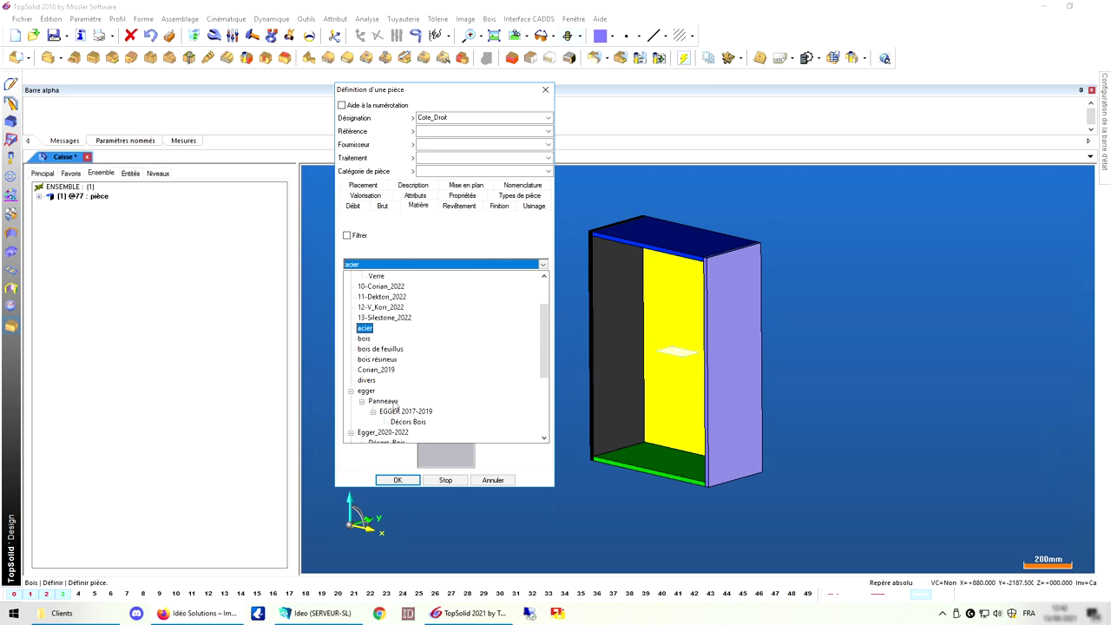
click(363, 339)
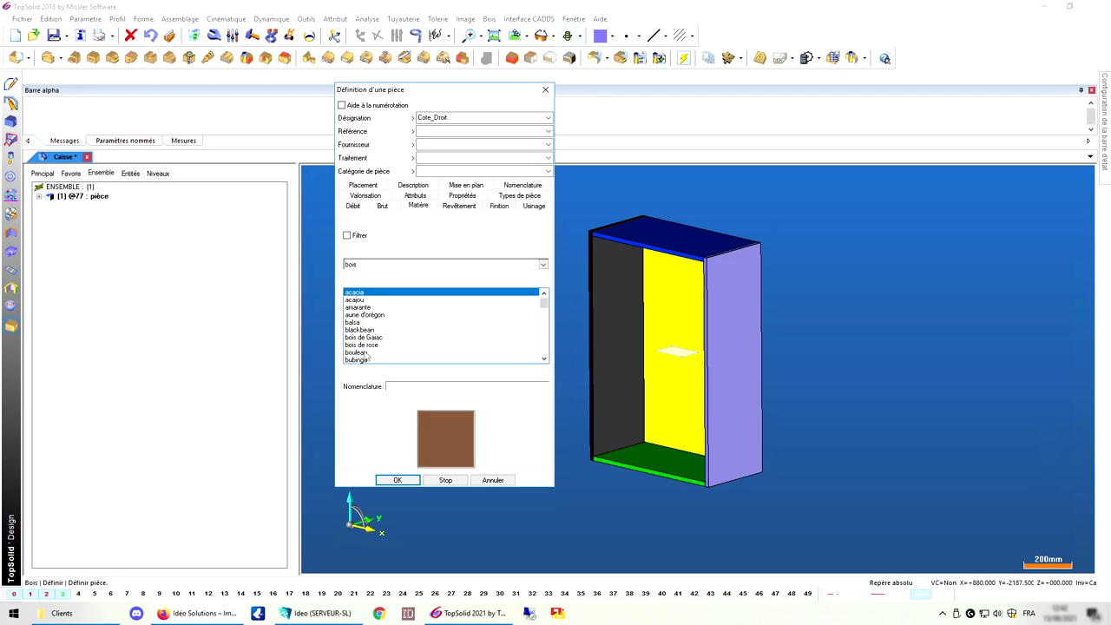
scroll(360, 349, down, 2)
click(358, 345)
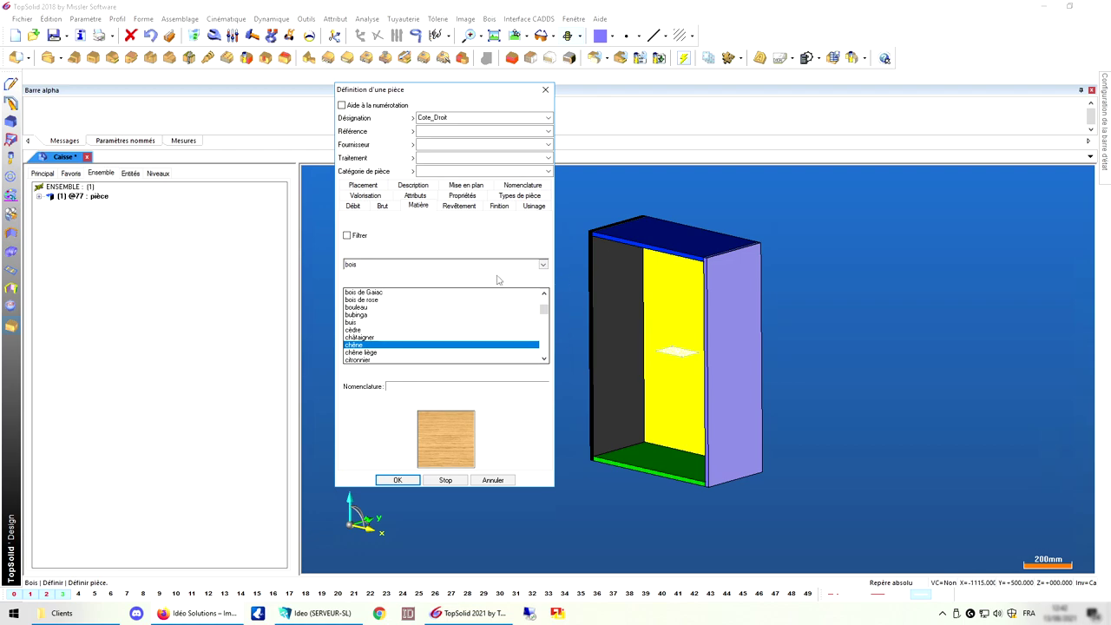
Step: Set the part to have a grain direction and invert its axes
click(353, 206)
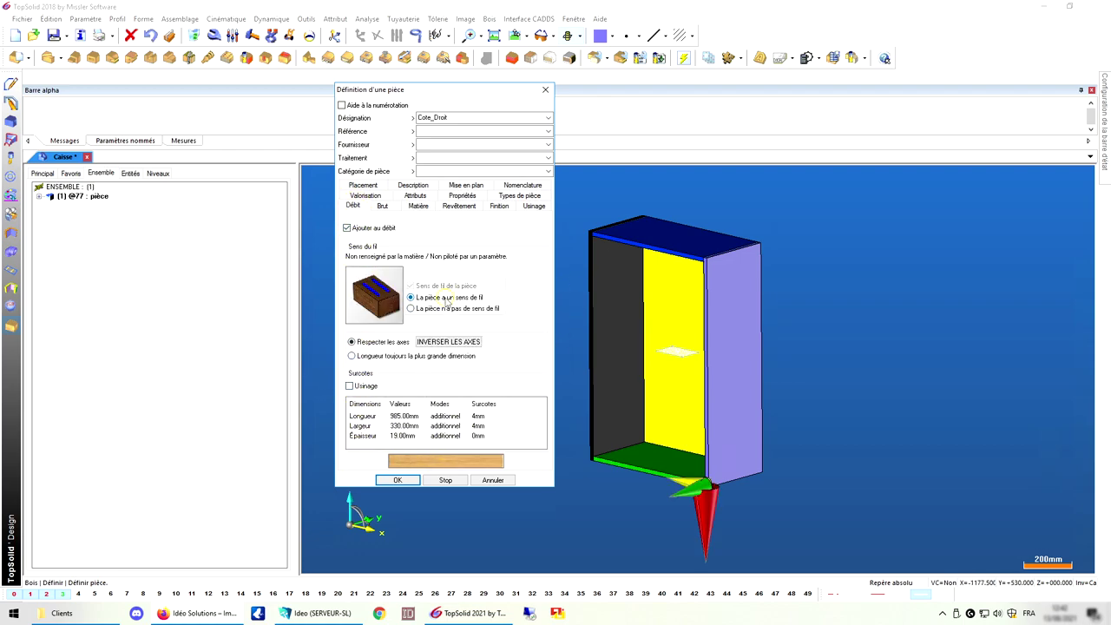
click(430, 343)
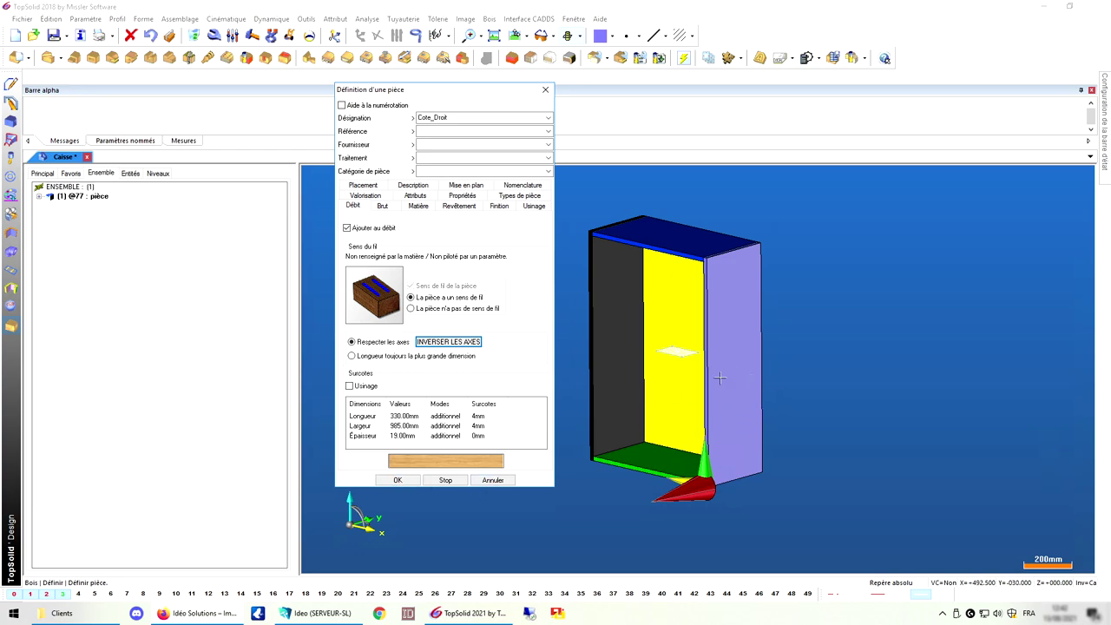
Step: Look over the part's covering, finish and material settings, and set its machining mode to Deux fichiers si nécessaire
click(458, 207)
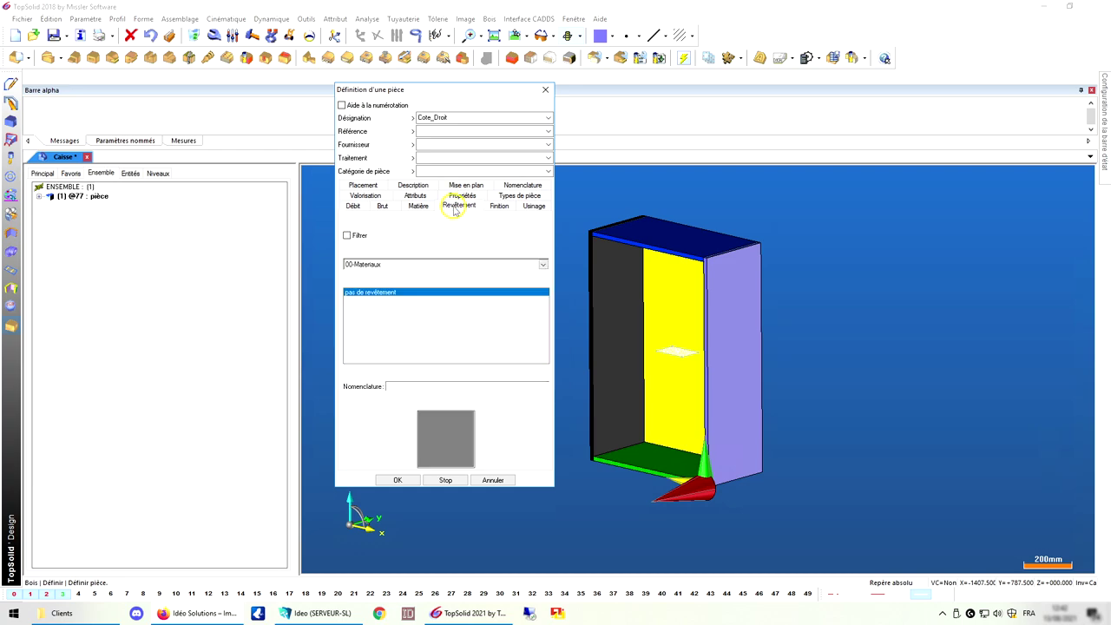
click(490, 209)
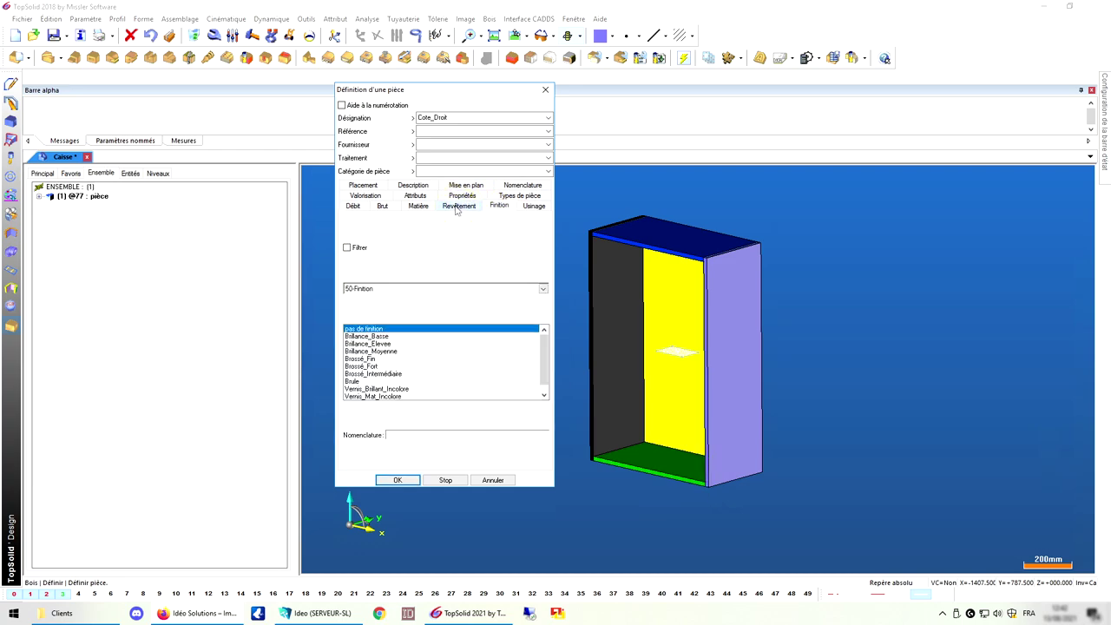
click(458, 206)
click(426, 209)
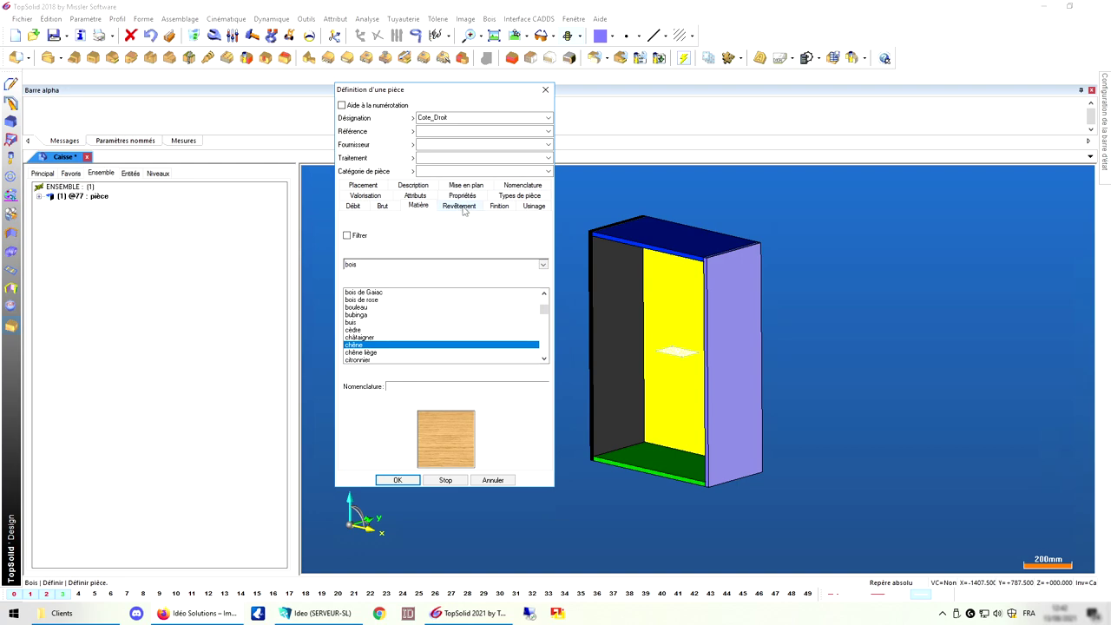
click(522, 208)
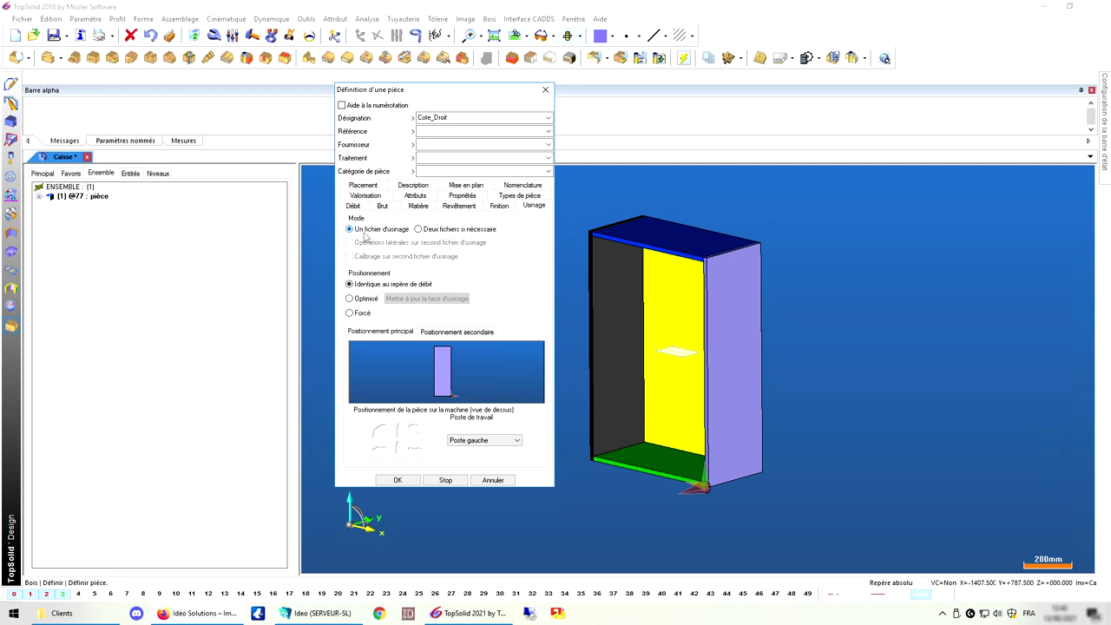
click(436, 229)
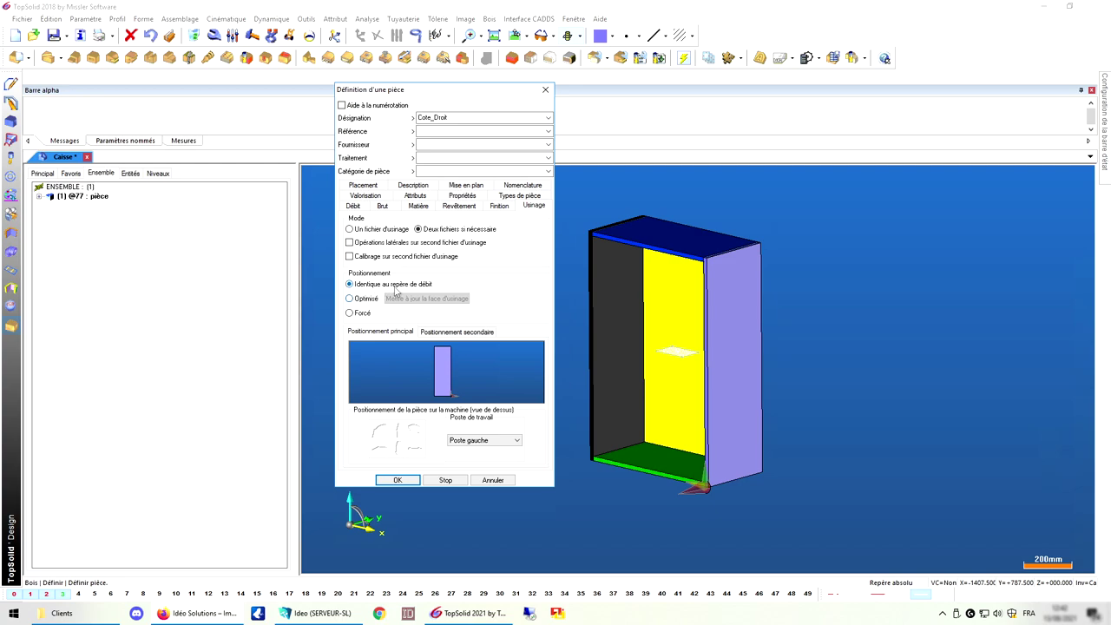
Step: Force the machining positioning and rotate the part to the right in both the main and secondary positions
click(349, 313)
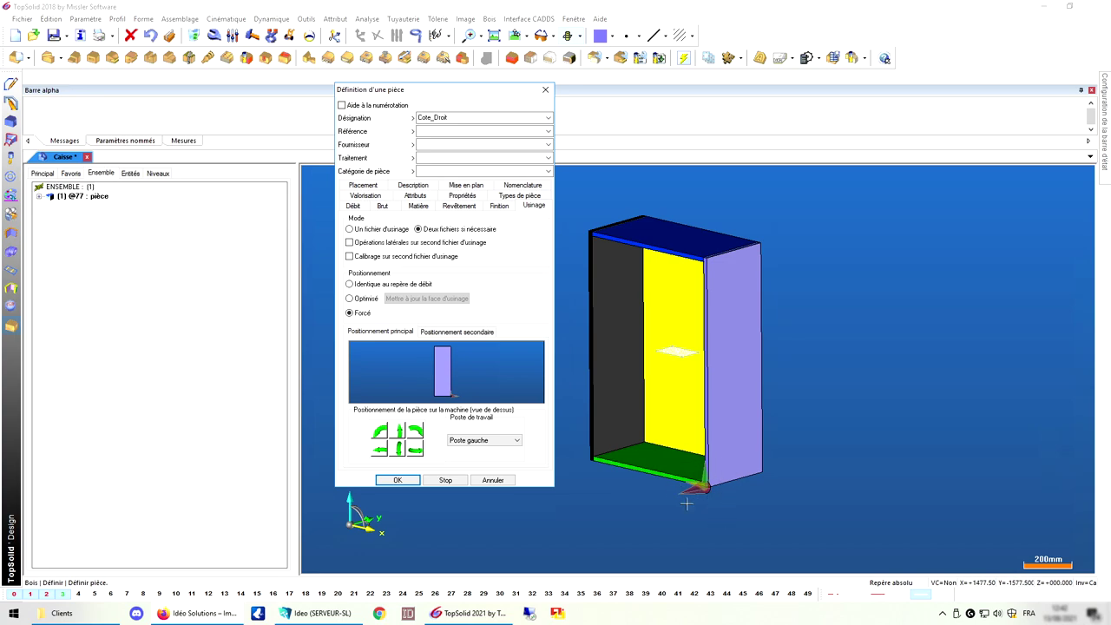
click(415, 432)
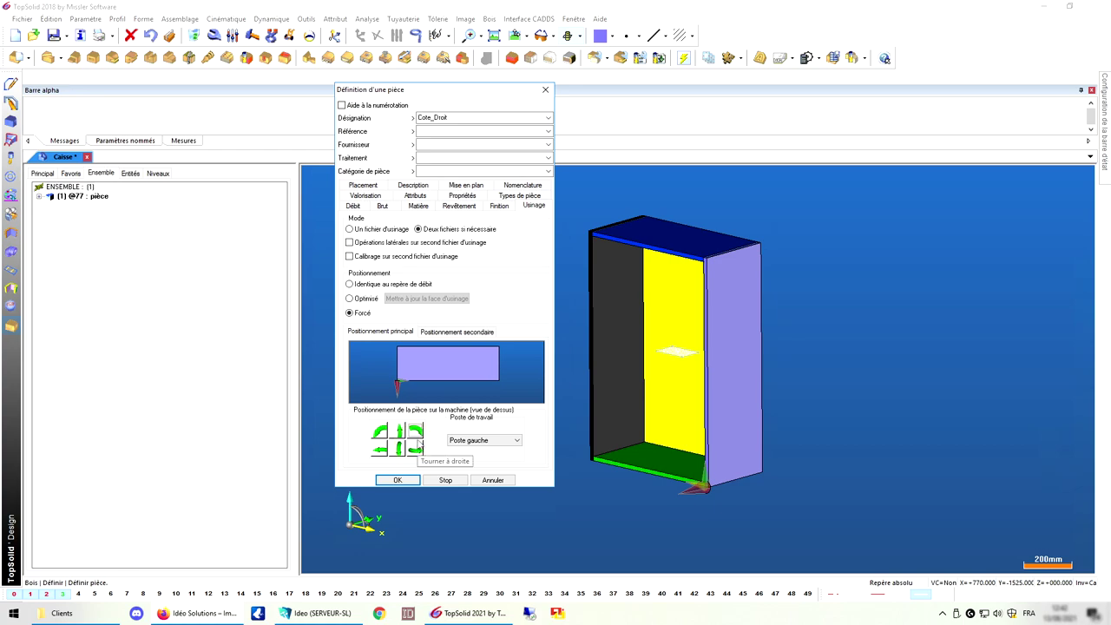
click(439, 335)
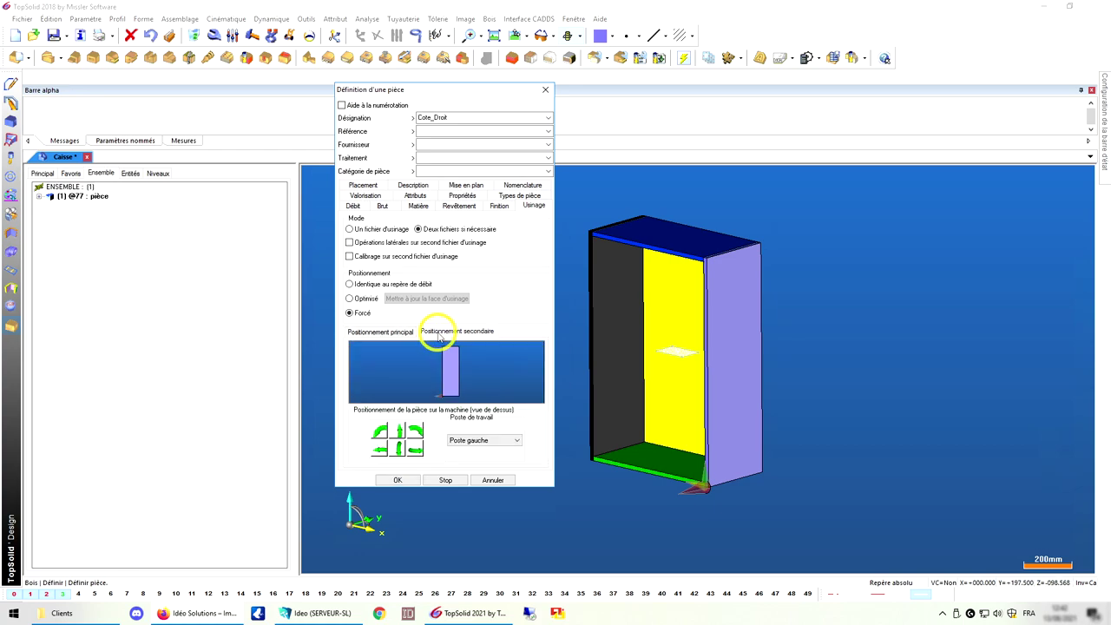
click(416, 446)
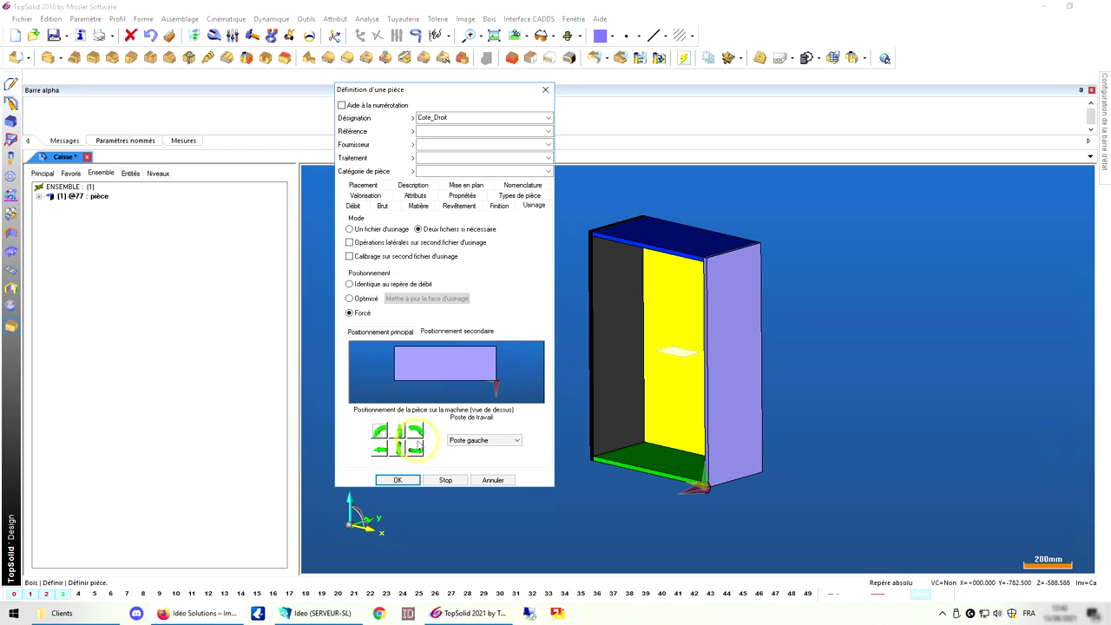
click(382, 333)
click(439, 334)
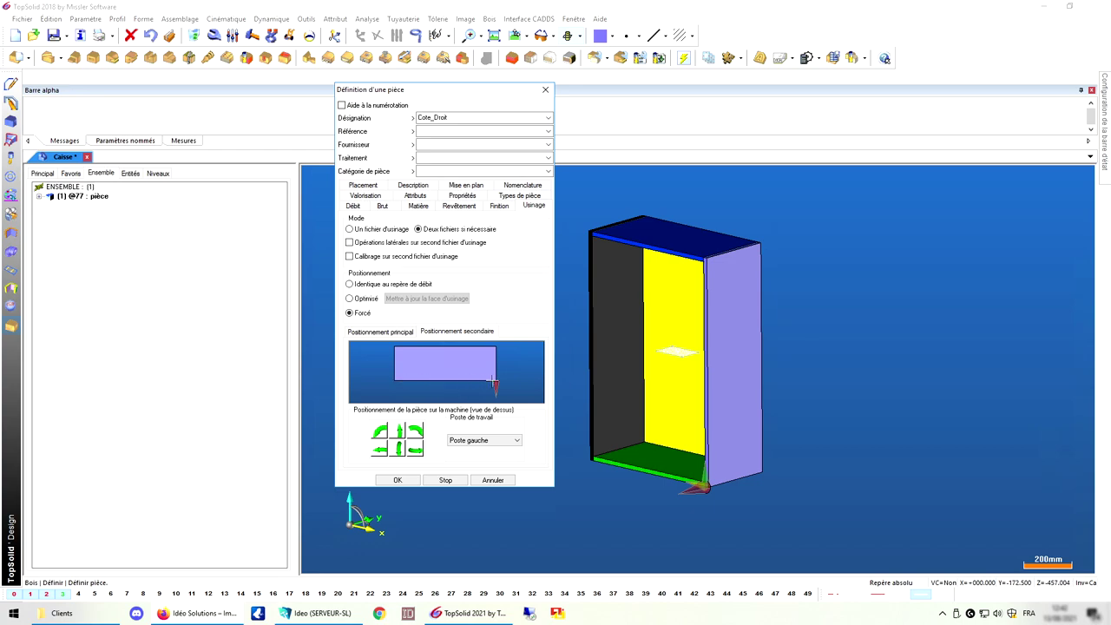
Step: Set the machining positioning to Optimisé, update the machining face, and check the main position
click(350, 298)
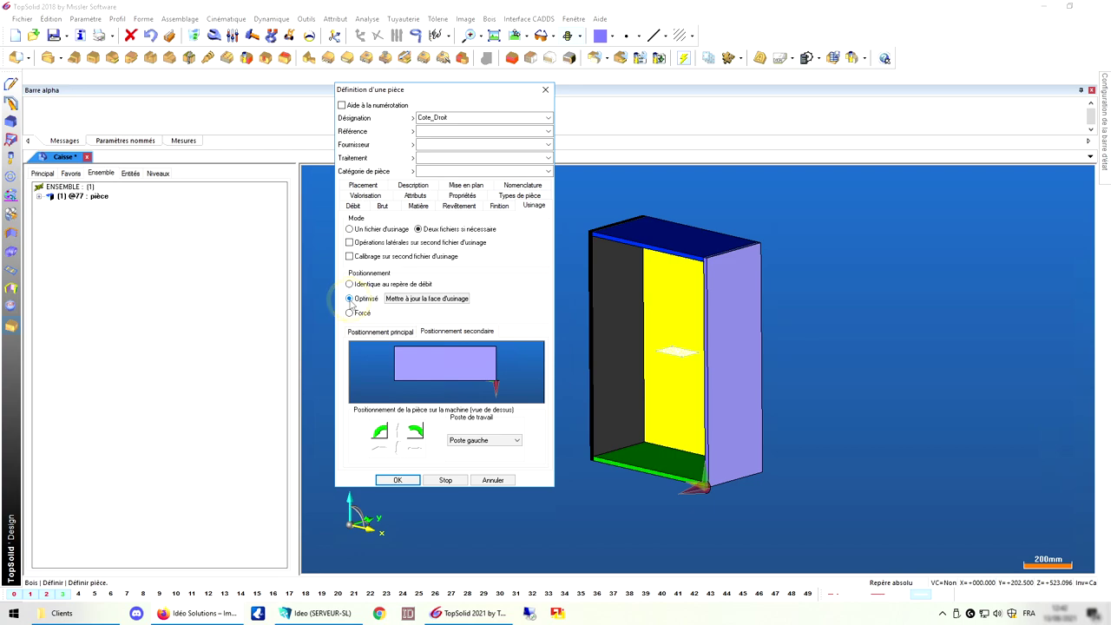
click(427, 301)
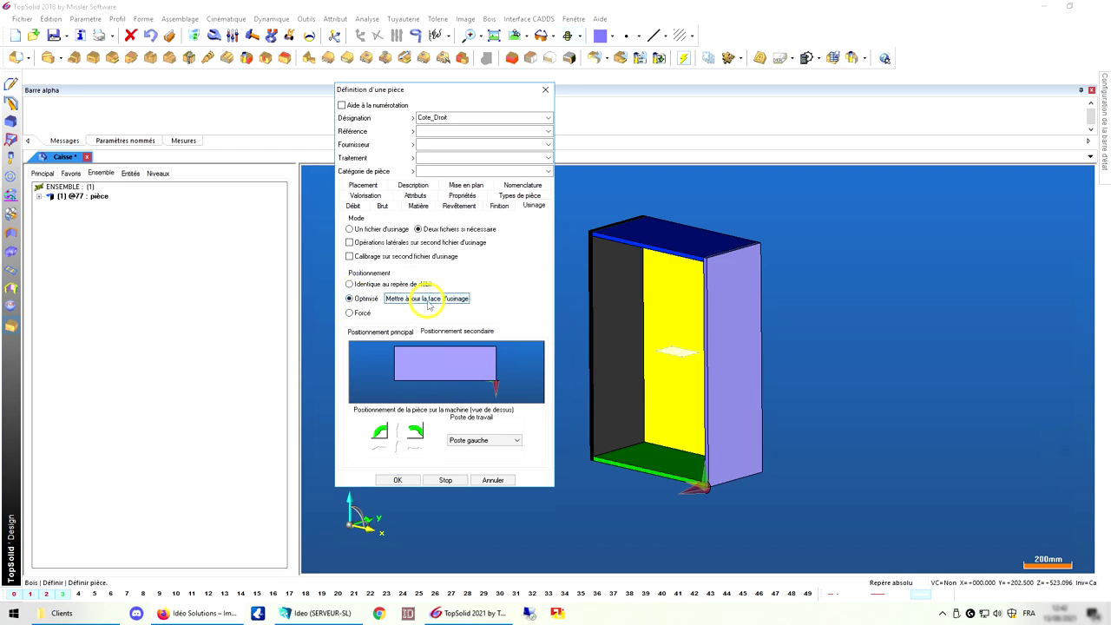
click(394, 335)
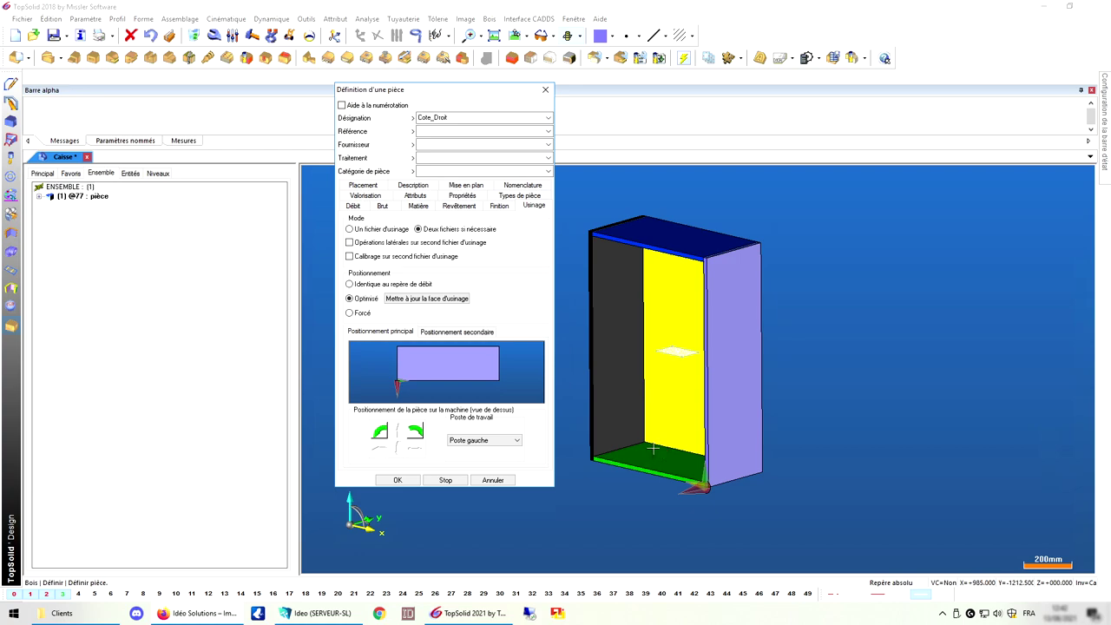
Step: Set the part's drawing orientation to Identique au repère d'usinage and compare it with the machining position
click(466, 186)
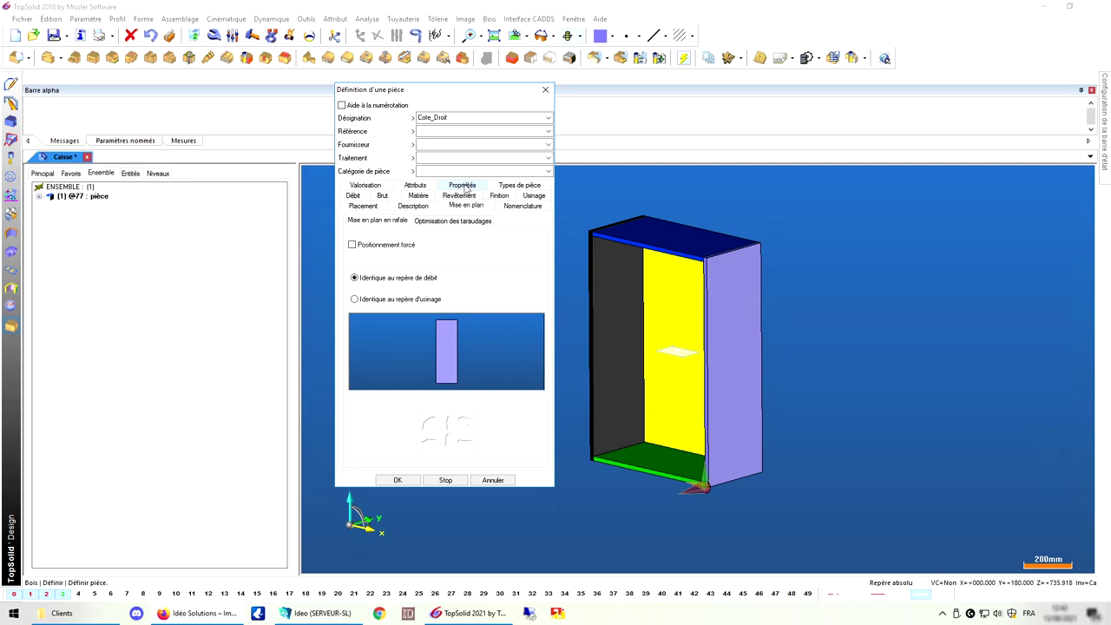
click(354, 299)
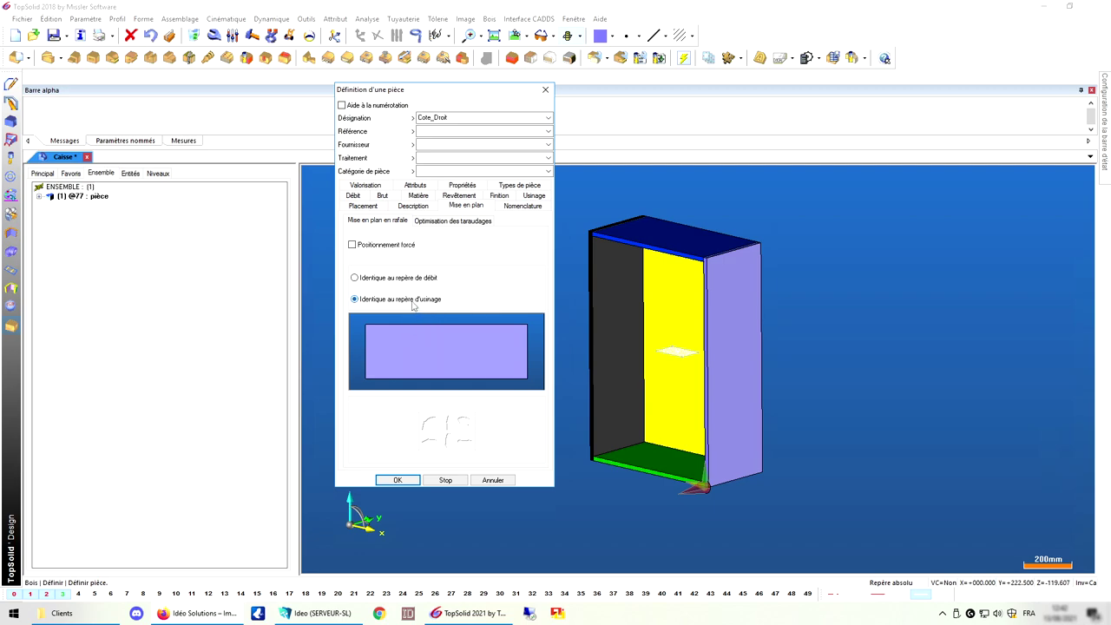
click(524, 198)
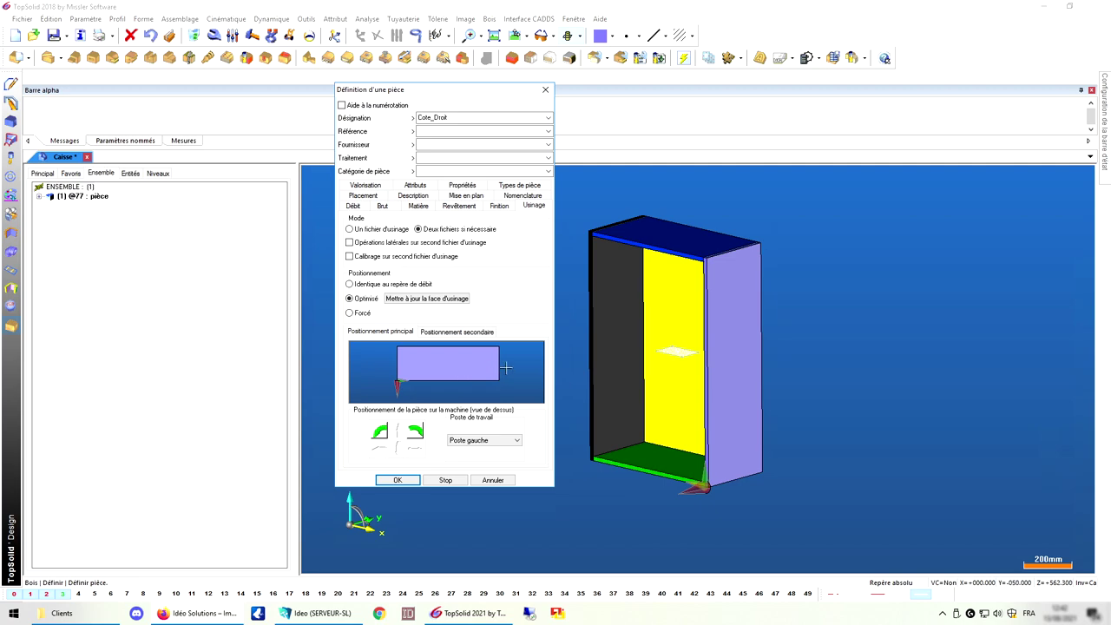
click(466, 196)
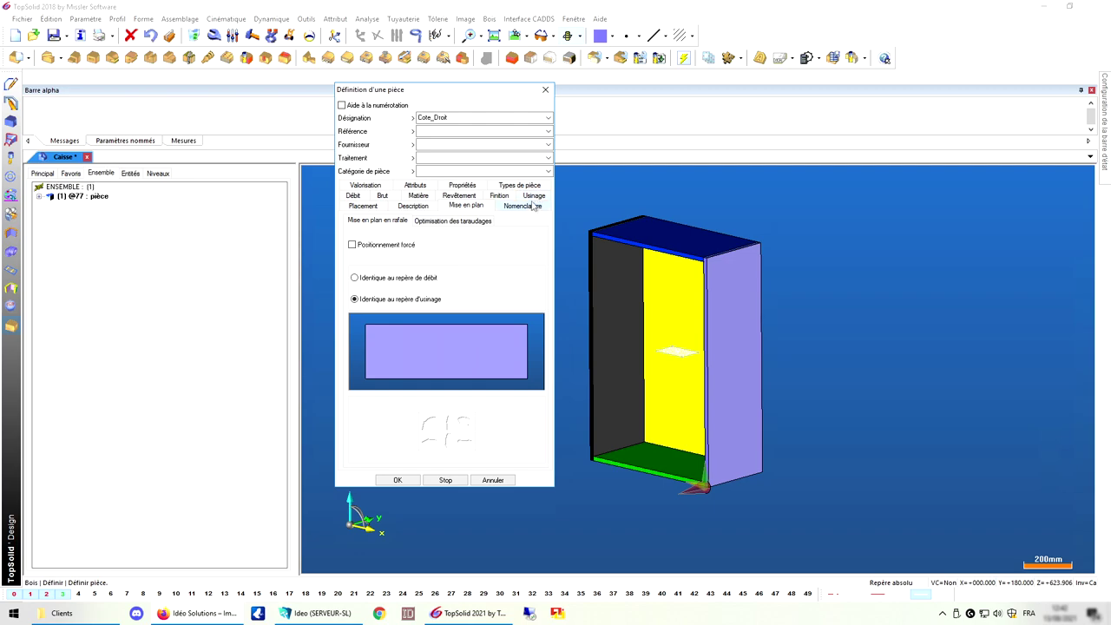
Step: Enter the part description "Coucou, je suis un cote droit." and "entre les 2 passages sur la CN, attention, reprise manuelle du chant."
click(413, 206)
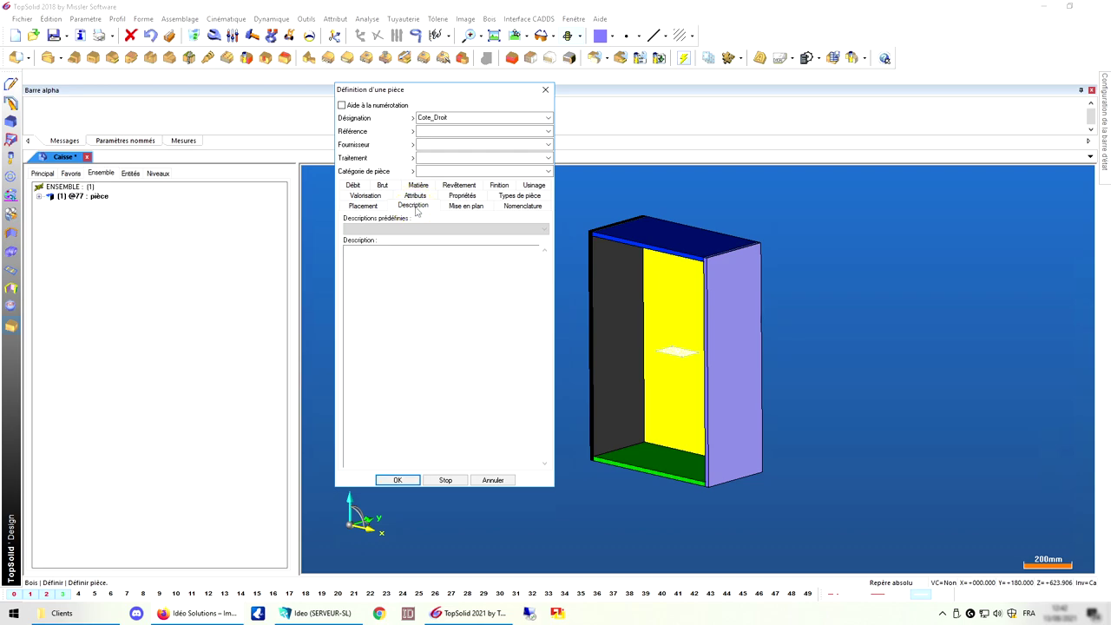
click(382, 256)
text(Coucou, je suis un cote droit.)
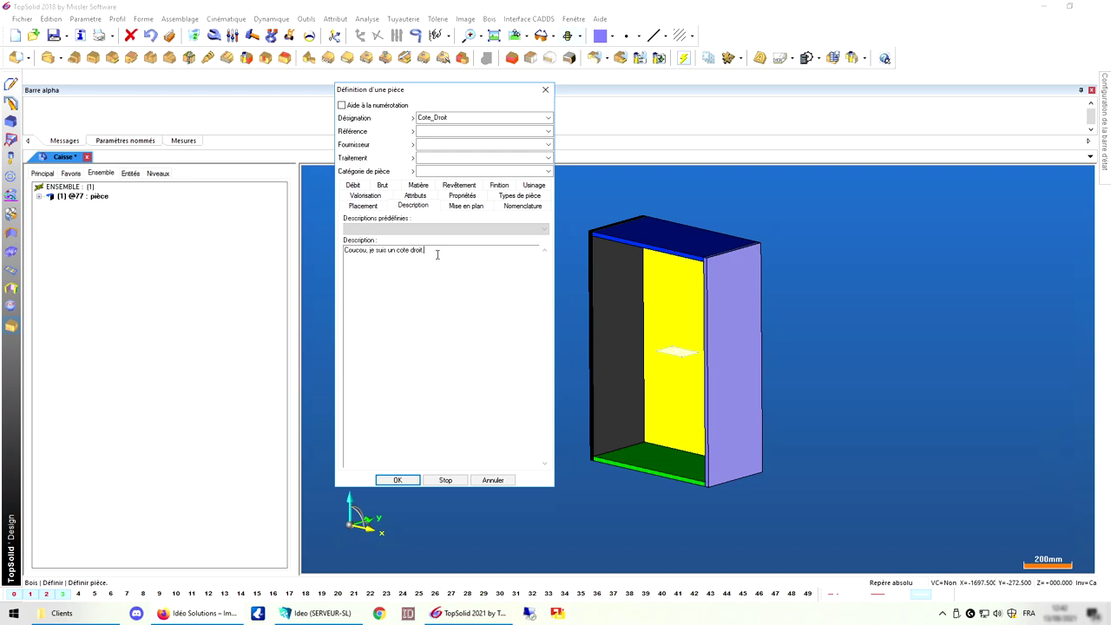
text(entre les 2 passages sur la CN, attention, reprise manuelle du chant.)
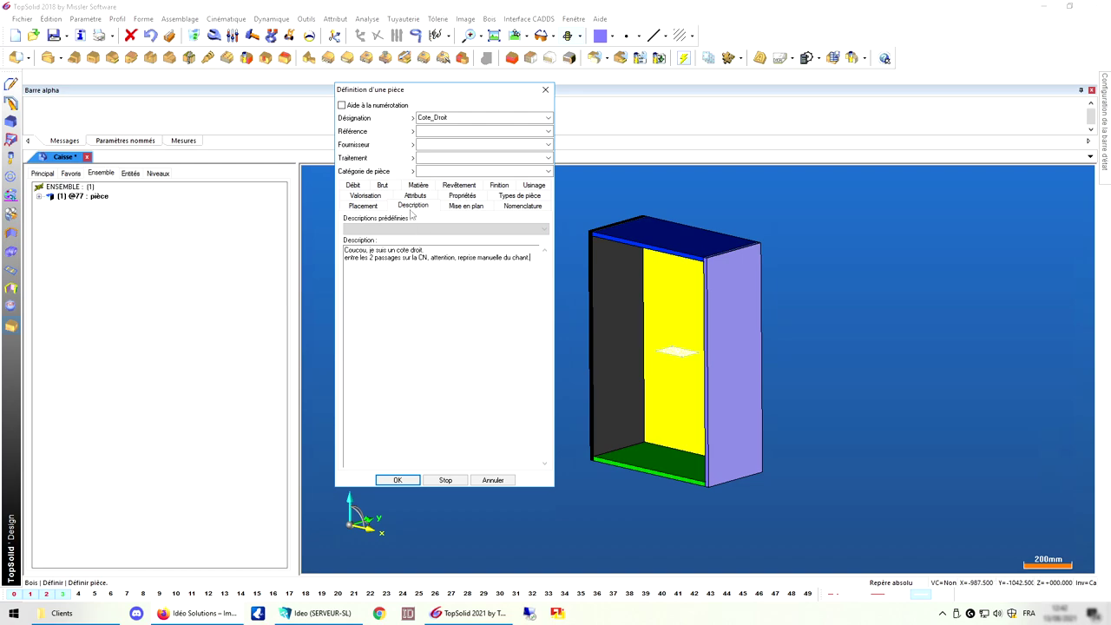
Step: Review the part's cutting, material, machining, drawing layout and description settings
click(353, 186)
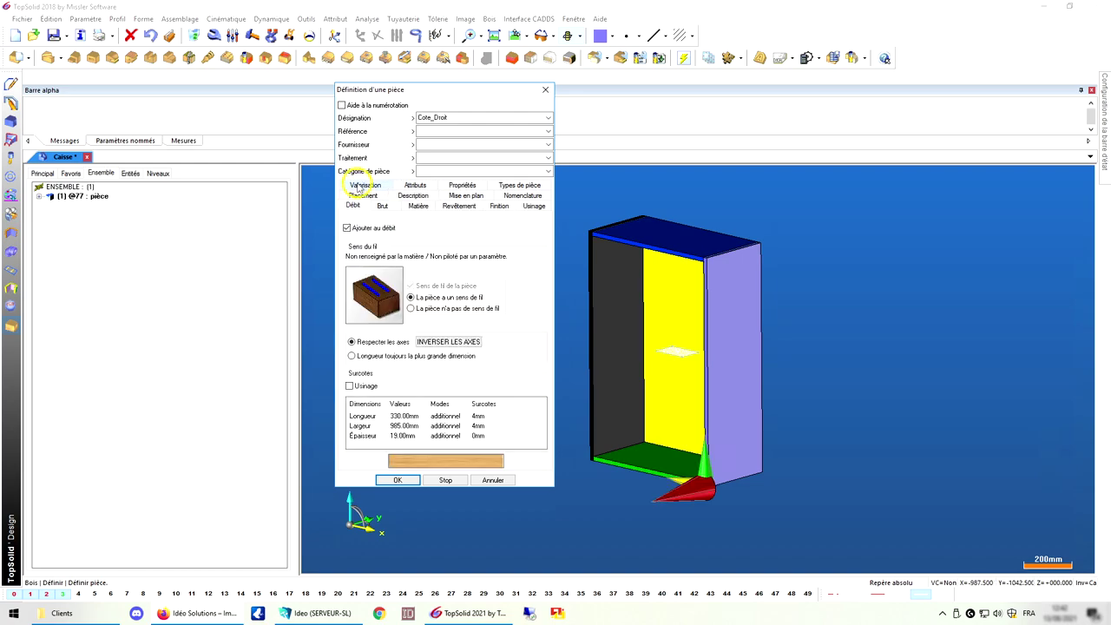
click(418, 207)
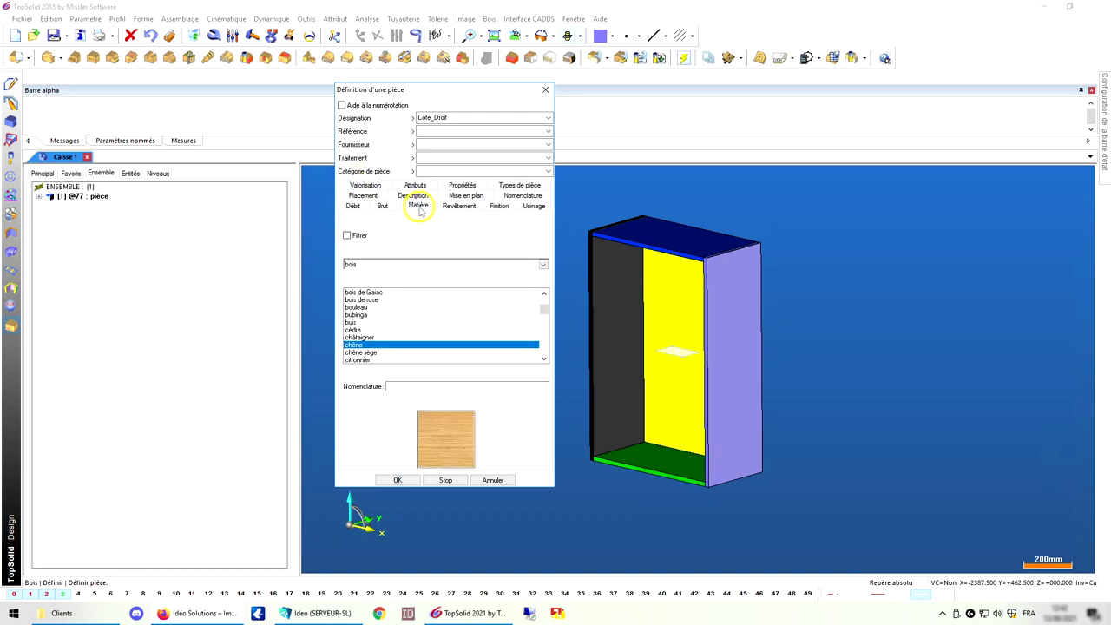
click(533, 206)
click(464, 196)
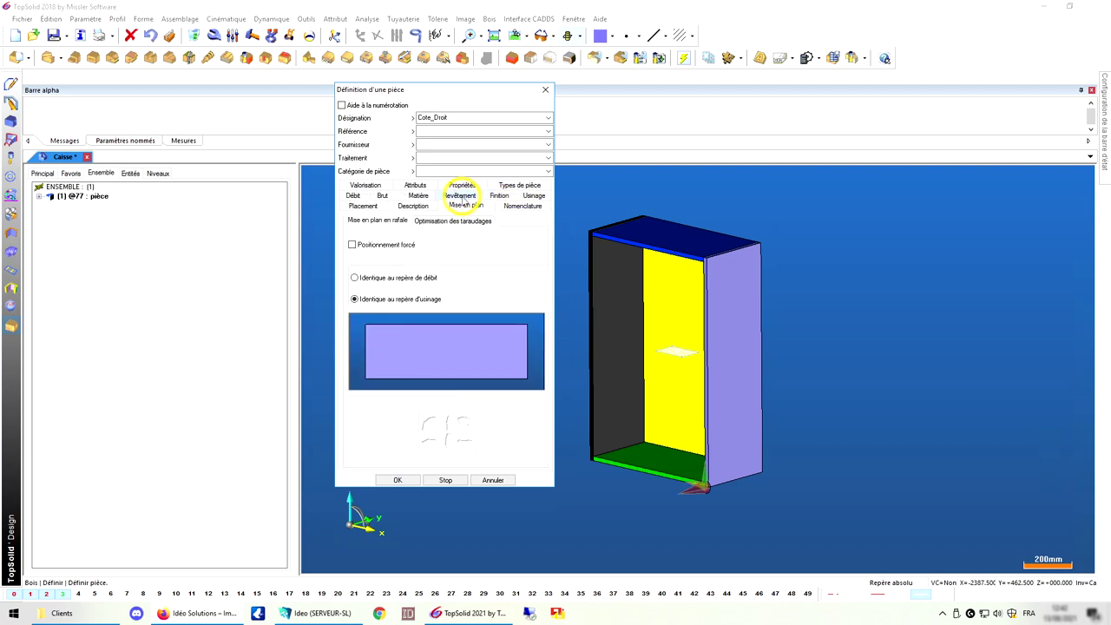
click(404, 206)
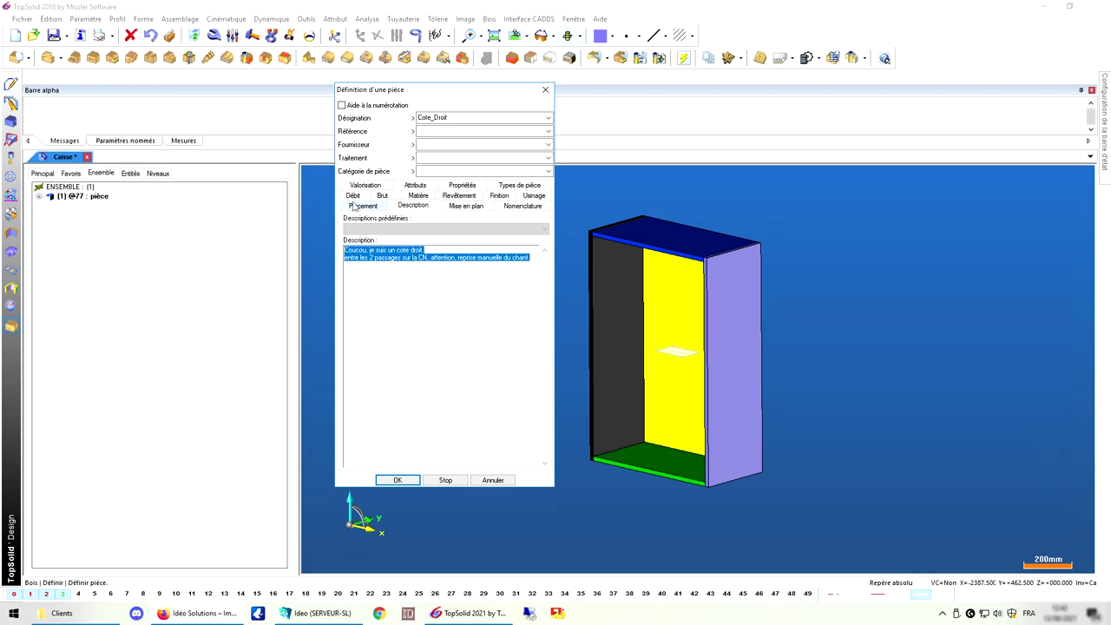
Step: Add the part type Corps_de_meuble to the used types and confirm the part definition
click(521, 186)
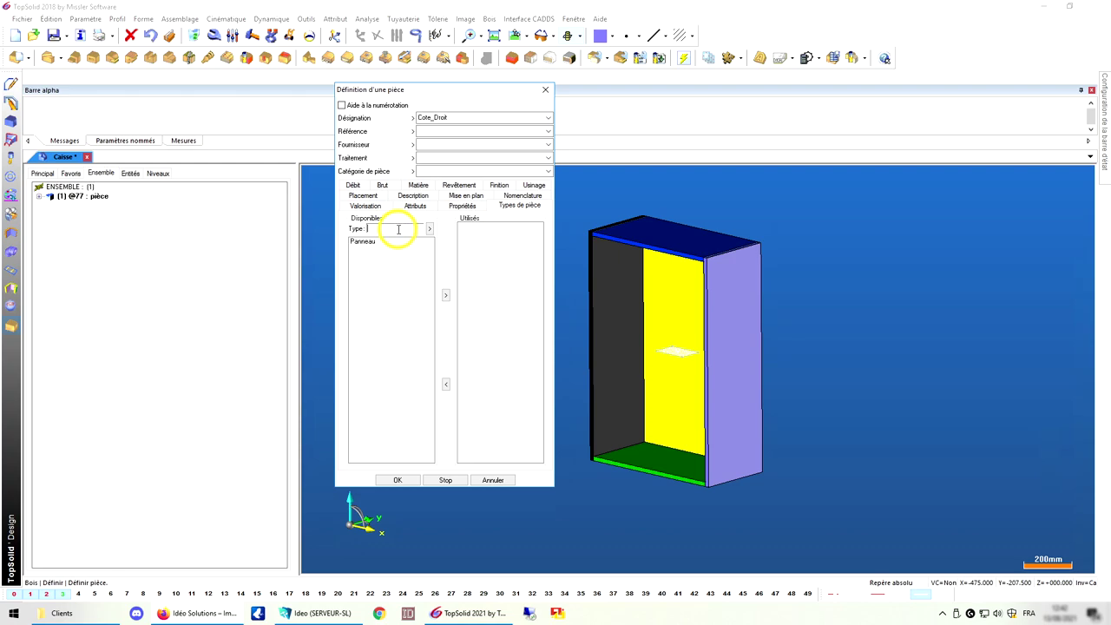
text(Corps_de_meuble)
click(429, 228)
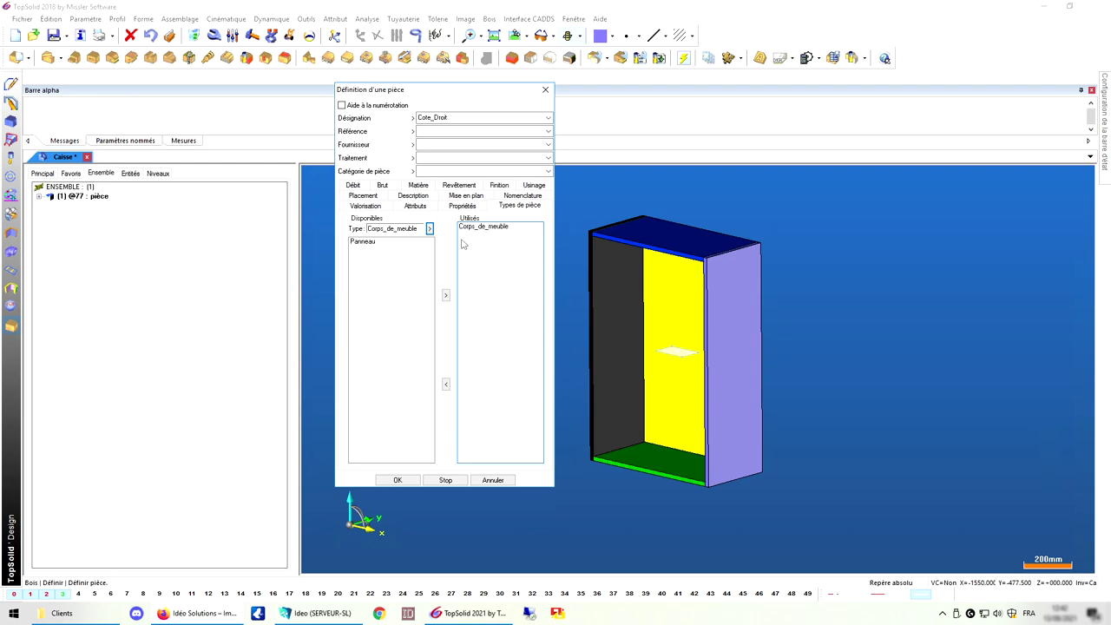
click(353, 184)
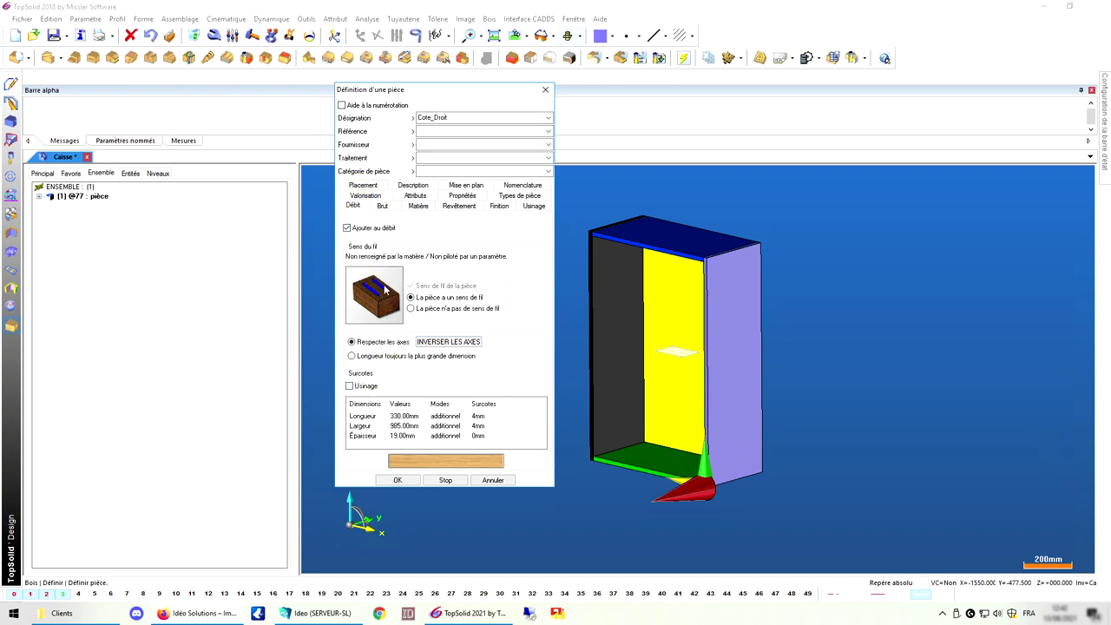
click(398, 479)
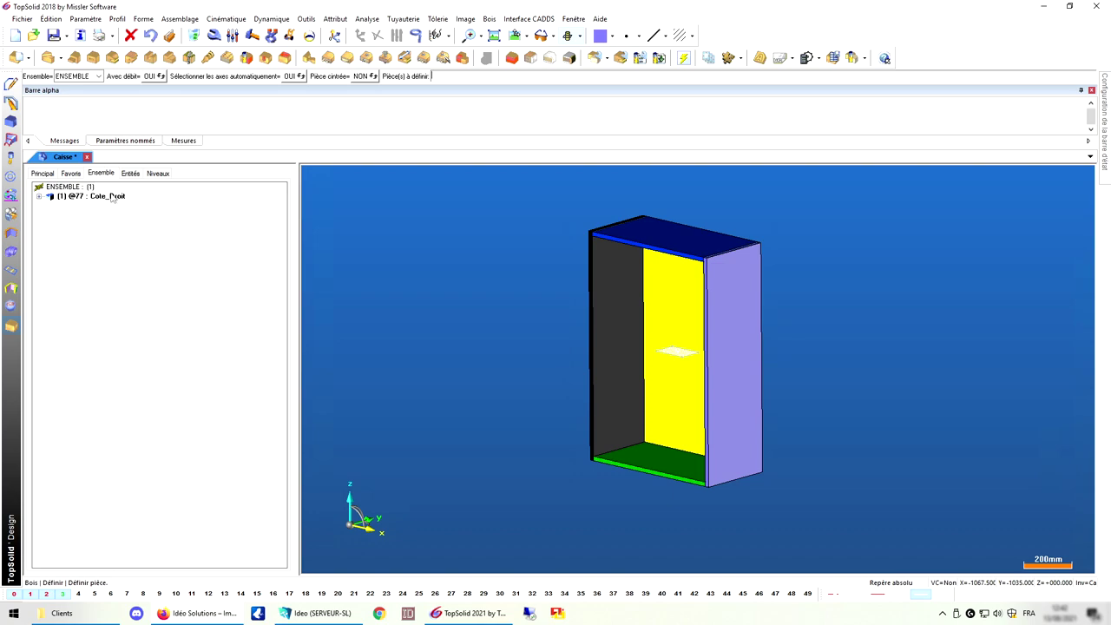
Step: Examine the Cote_Droit part's contents in the assembly tree and locate it among the entities' shapes
double_click(50, 198)
double_click(59, 215)
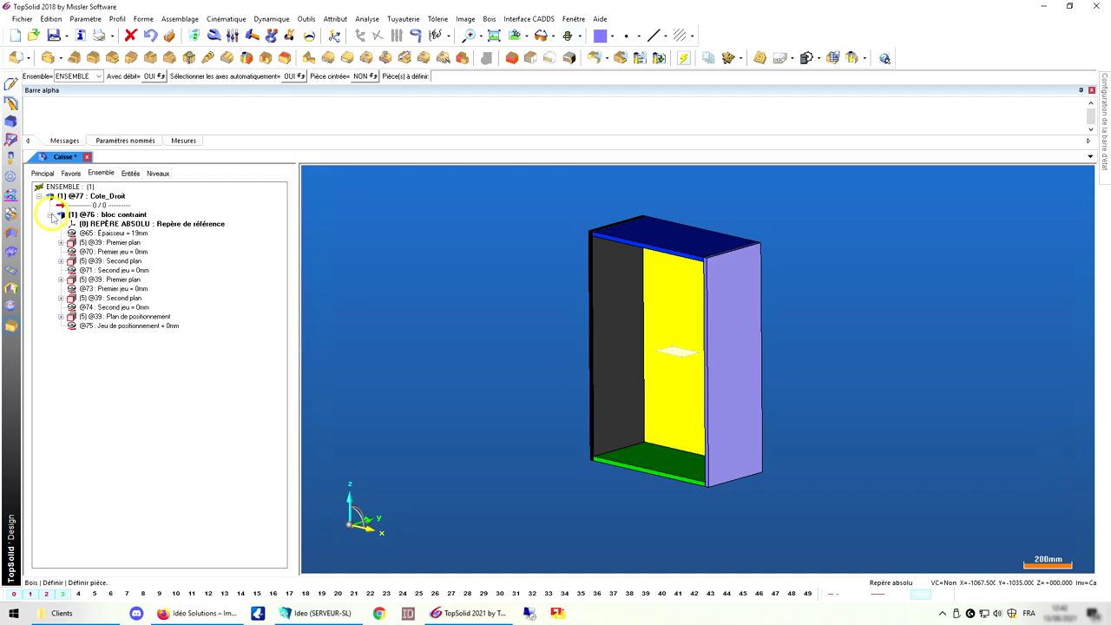
click(131, 174)
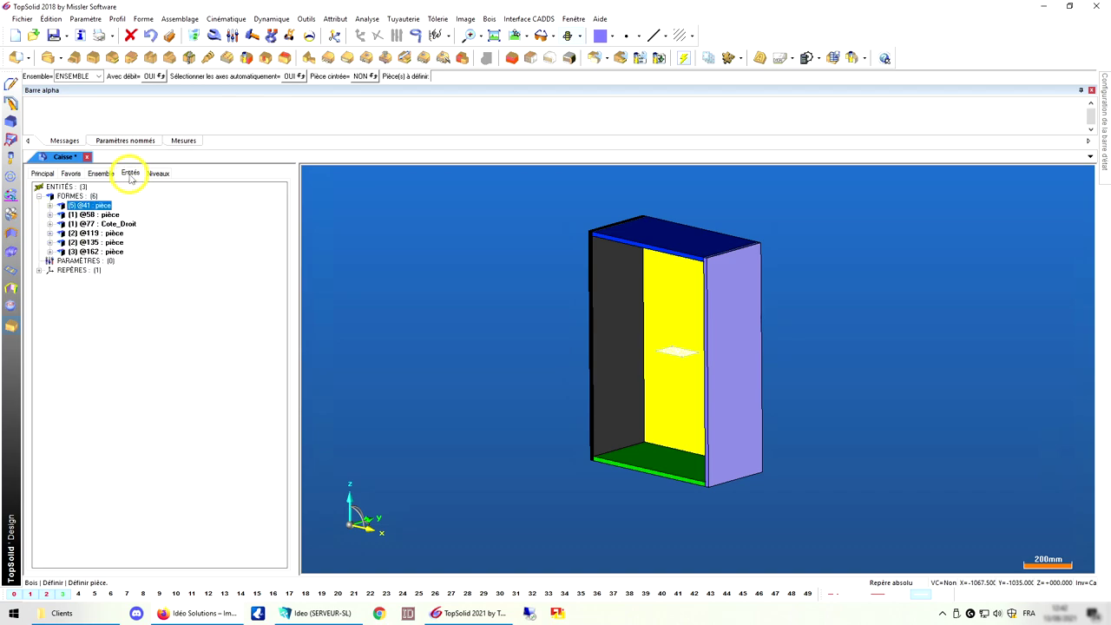
click(120, 224)
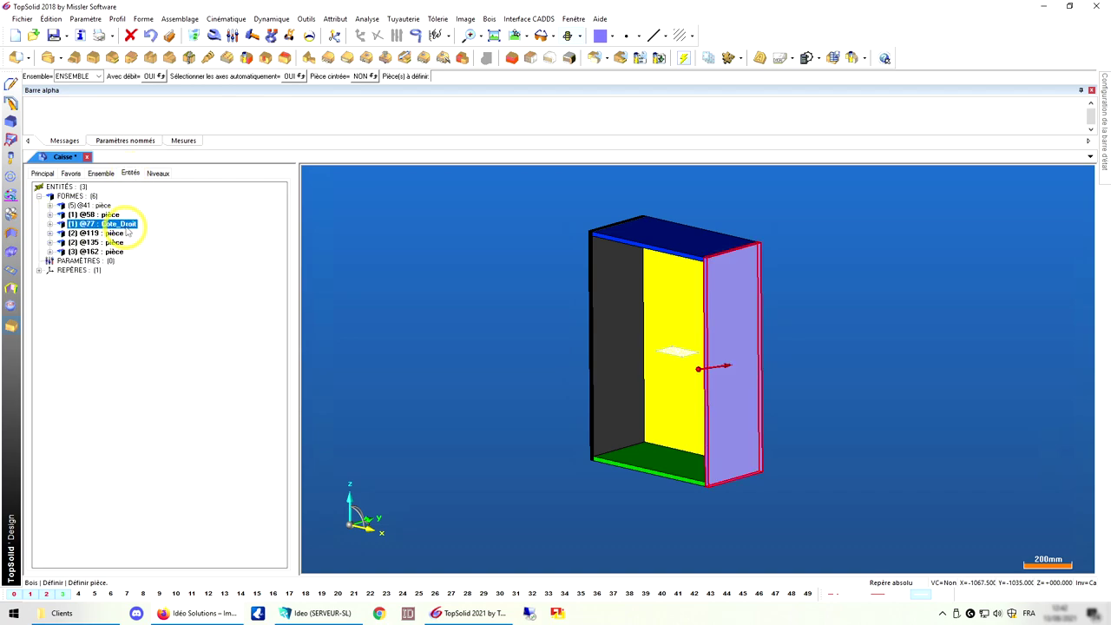
click(101, 174)
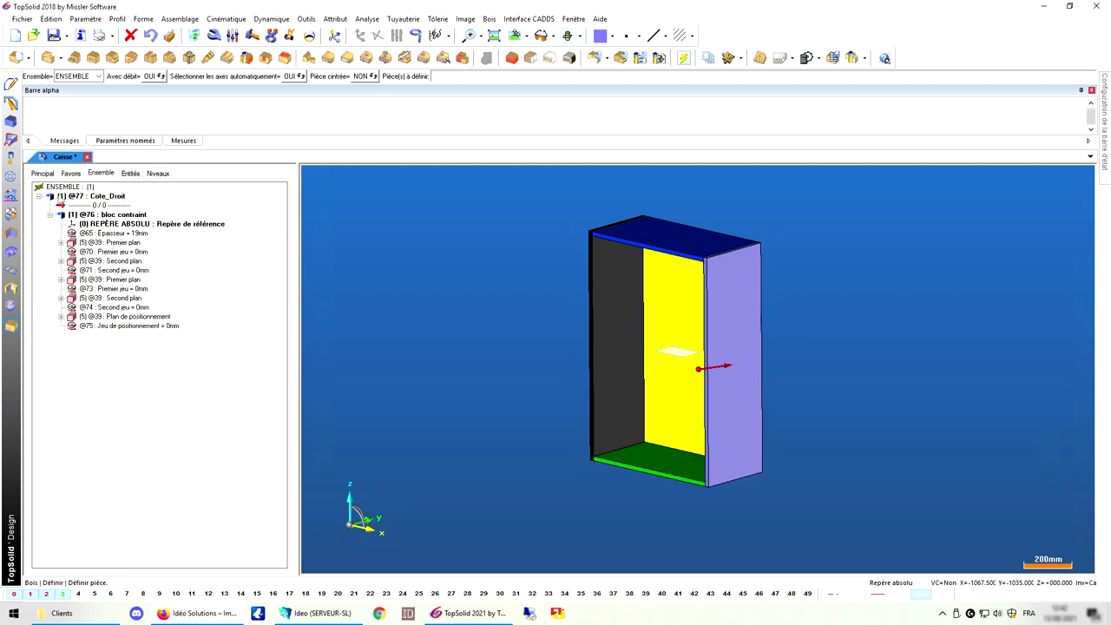
click(51, 215)
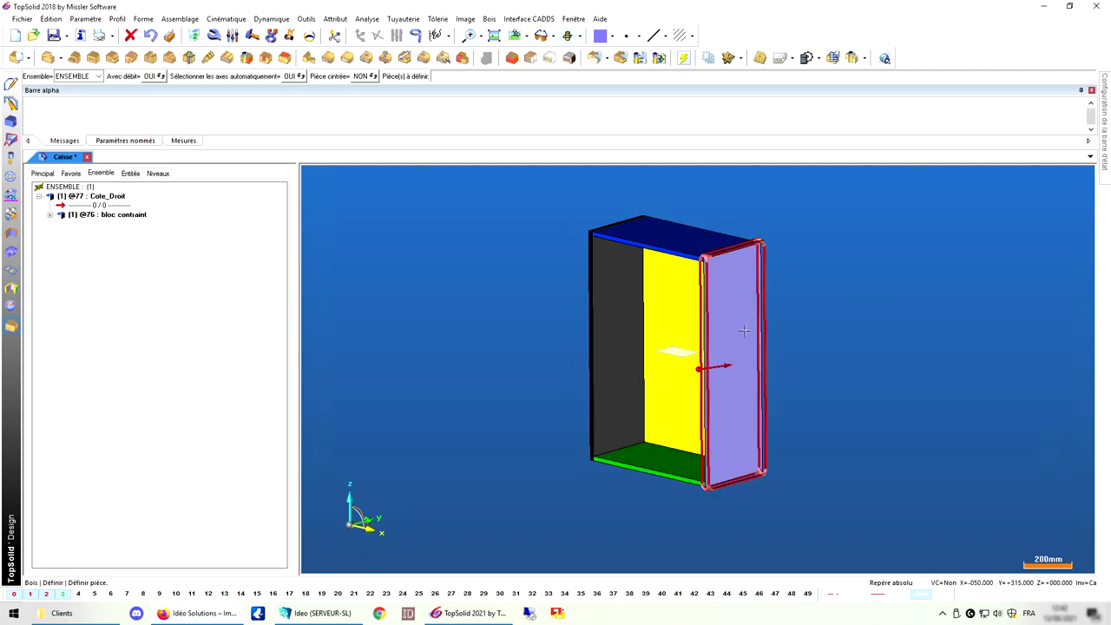
Step: Try the wireframe and shaded display modes on the cabinet
click(579, 36)
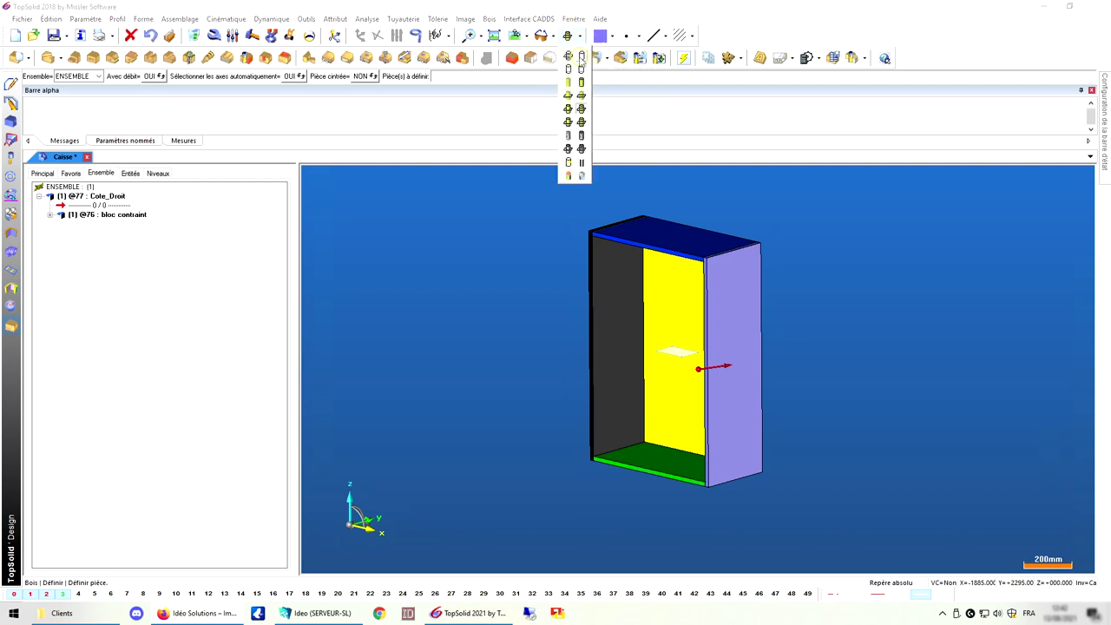
click(582, 57)
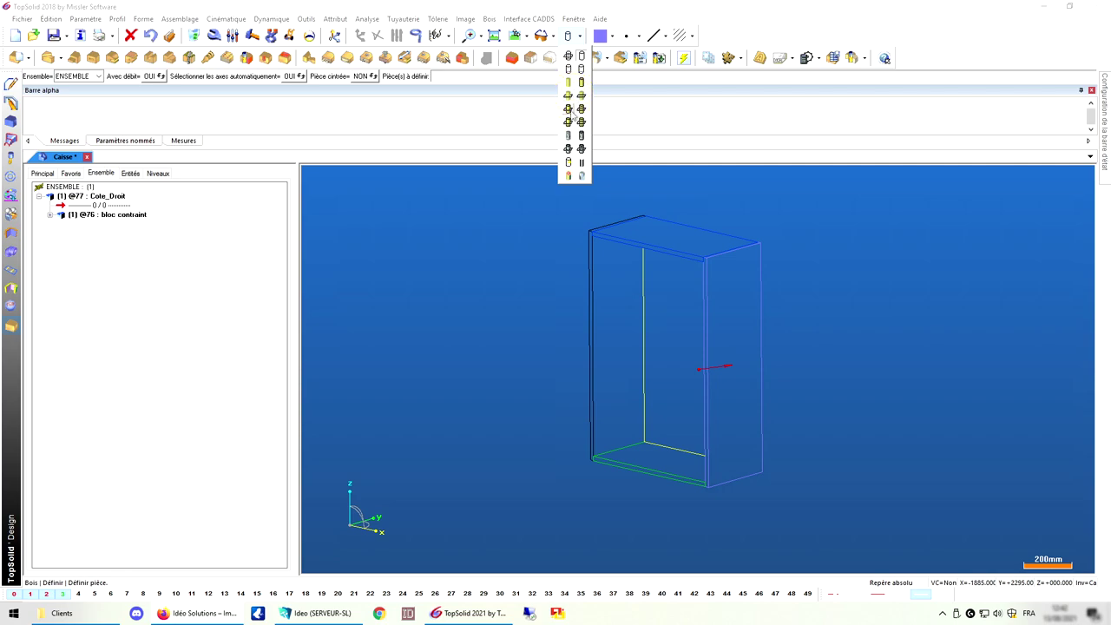
click(569, 121)
click(580, 37)
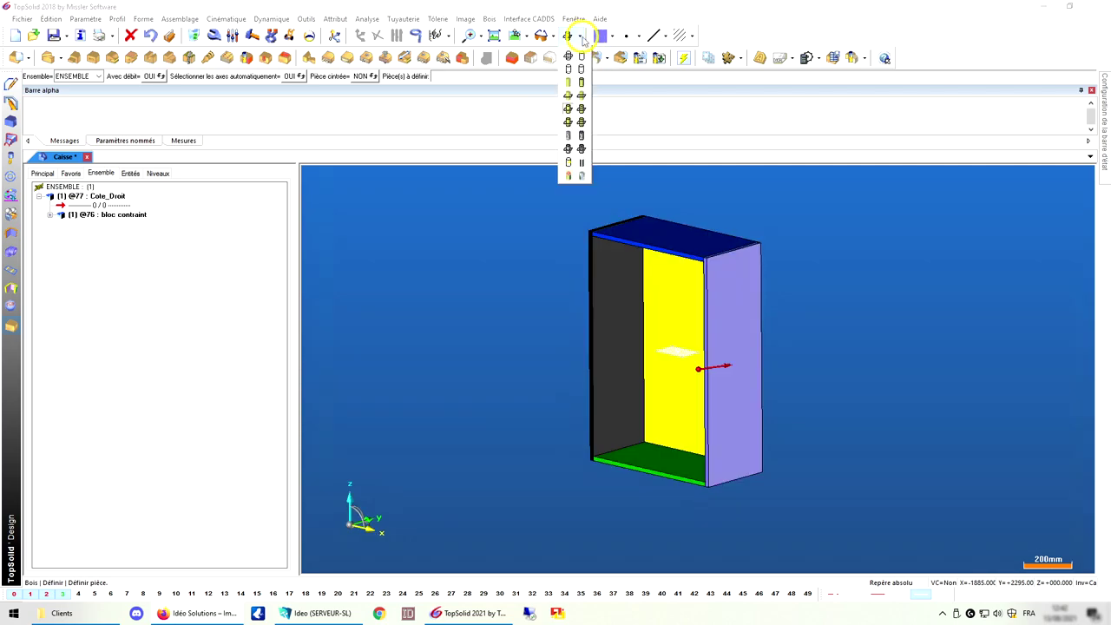
click(581, 109)
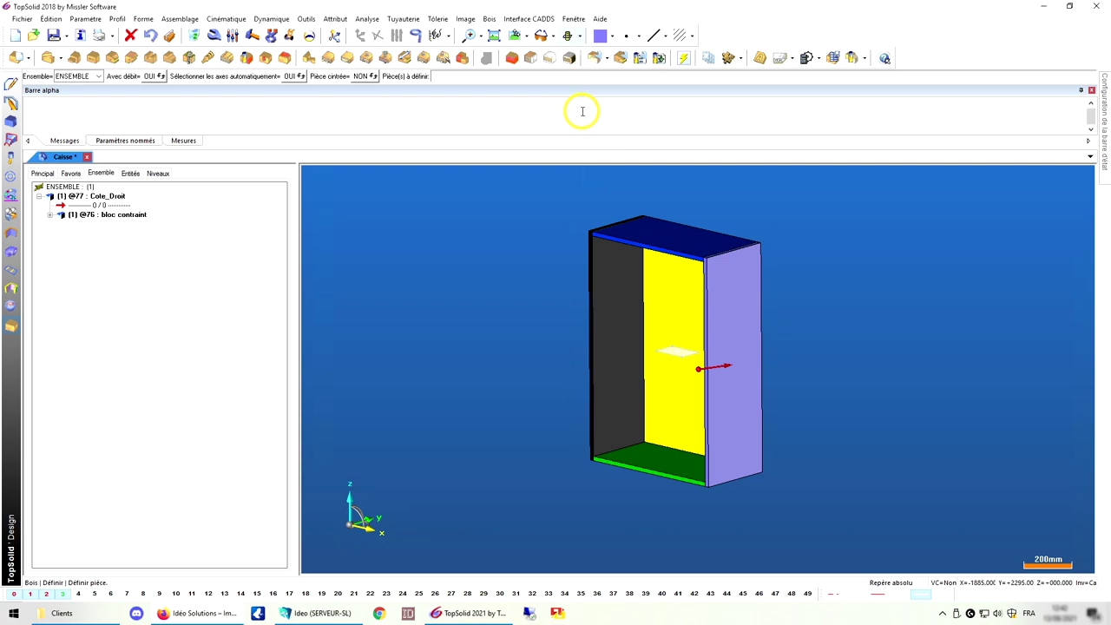
Step: Switch the display to realistic rendering with edges and examine the wood grain near the right side panel's lower corner
click(580, 36)
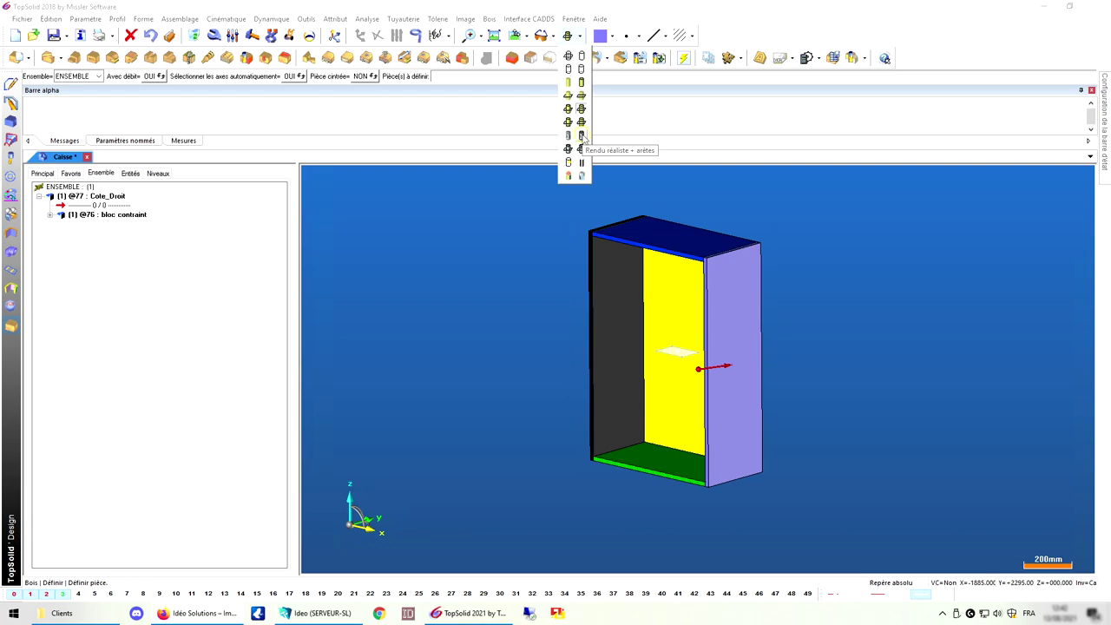
click(581, 136)
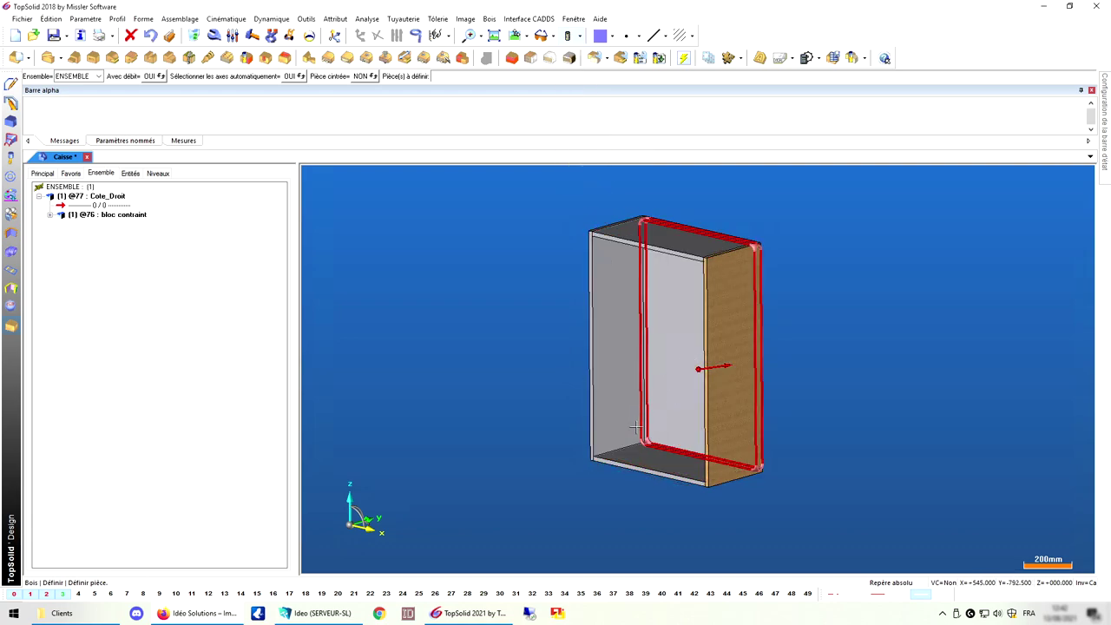
scroll(709, 467, up, 5)
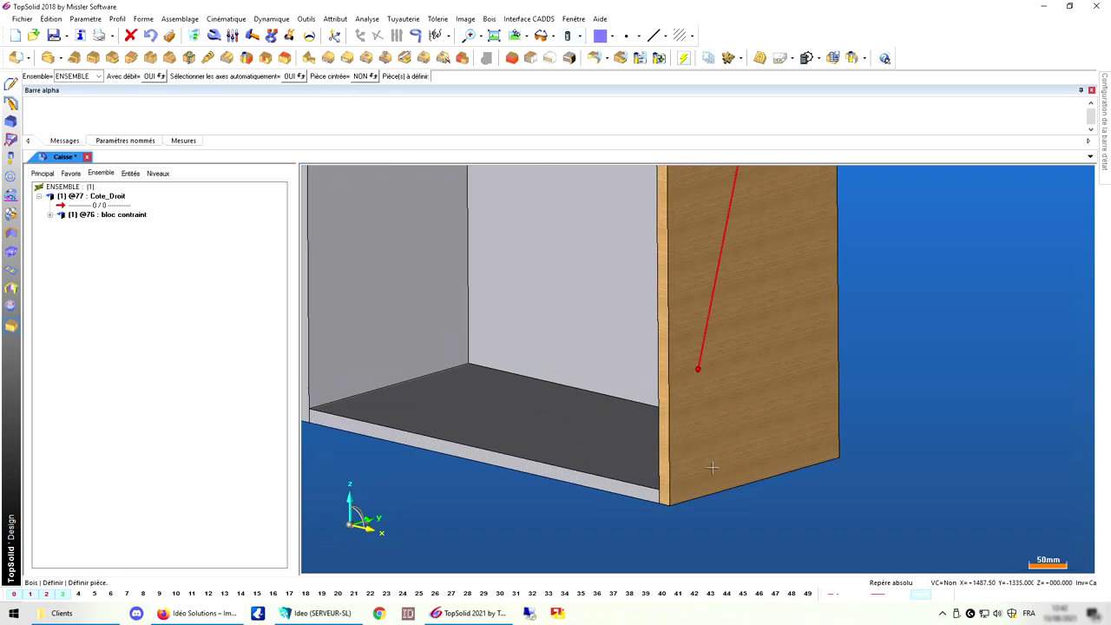
scroll(710, 467, up, 4)
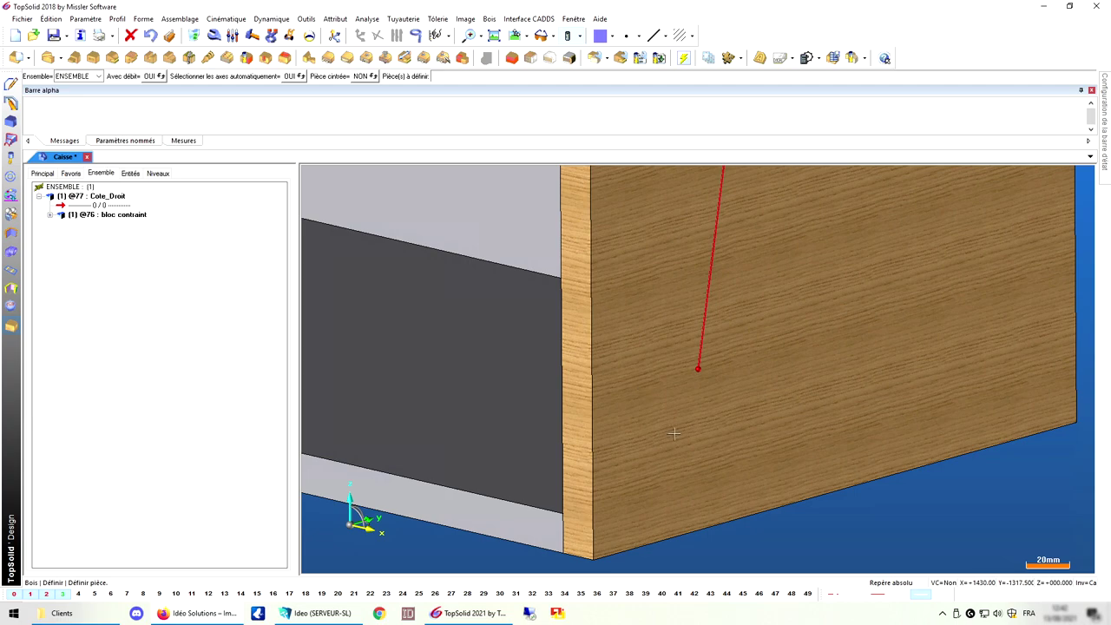
scroll(656, 432, down, 1)
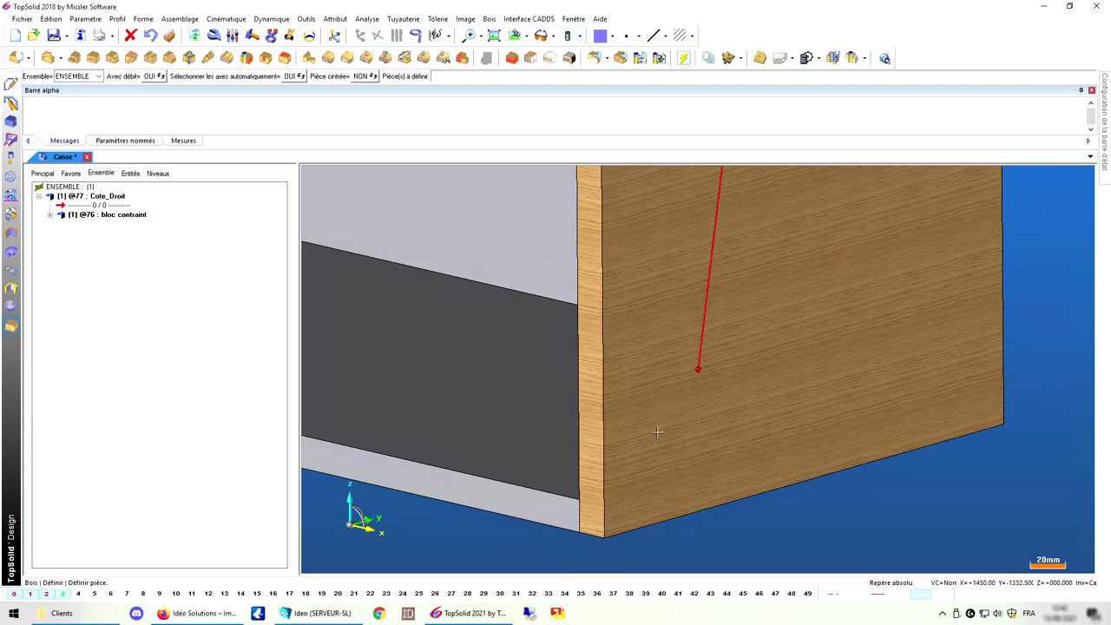
scroll(657, 432, down, 1)
Step: Invert the axes in the Cote_Droit part definition so its length and grain run vertically, and confirm the definition
right_click(97, 195)
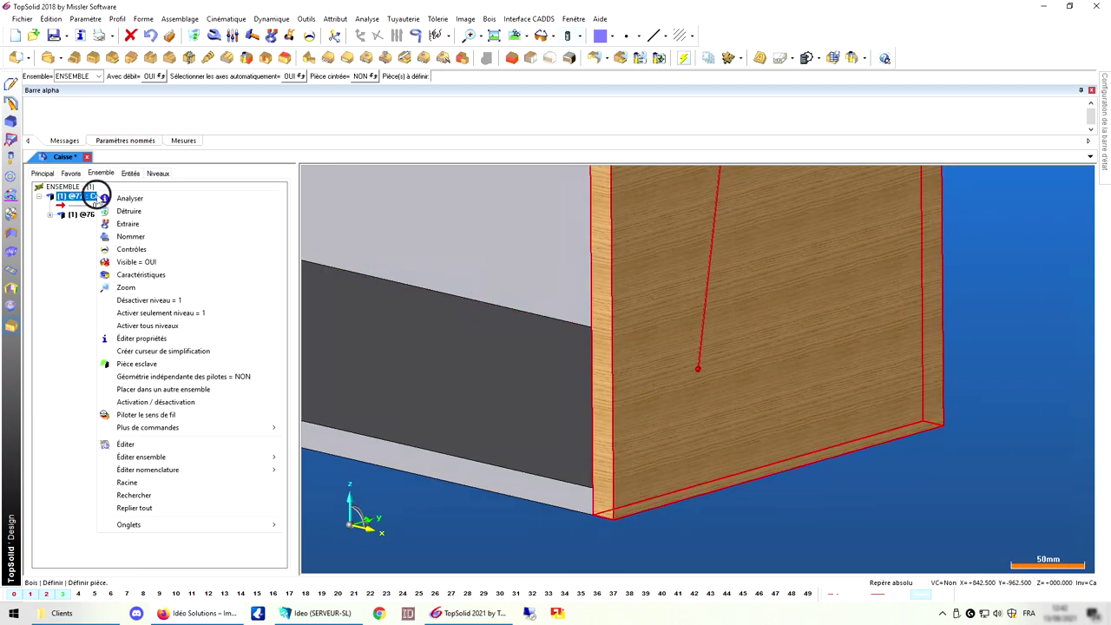
click(143, 274)
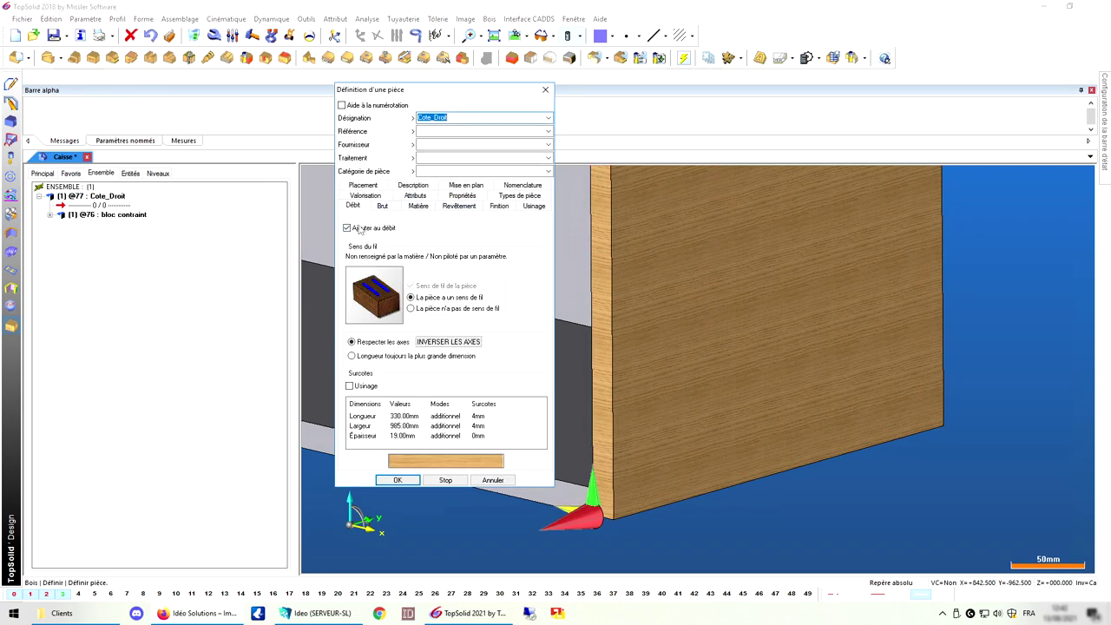
click(437, 346)
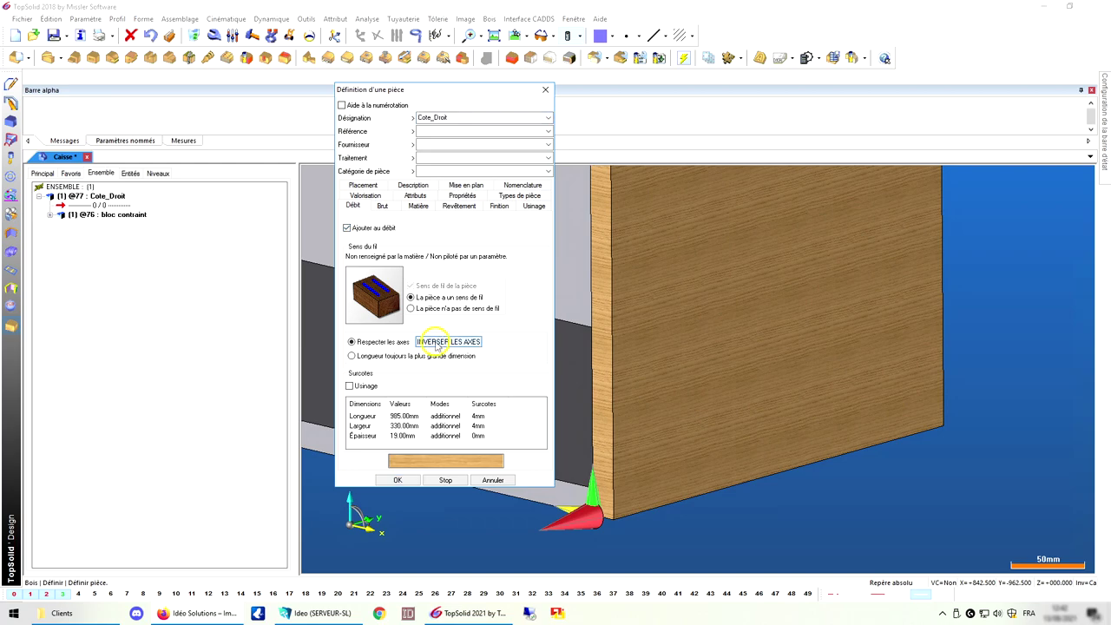
click(436, 345)
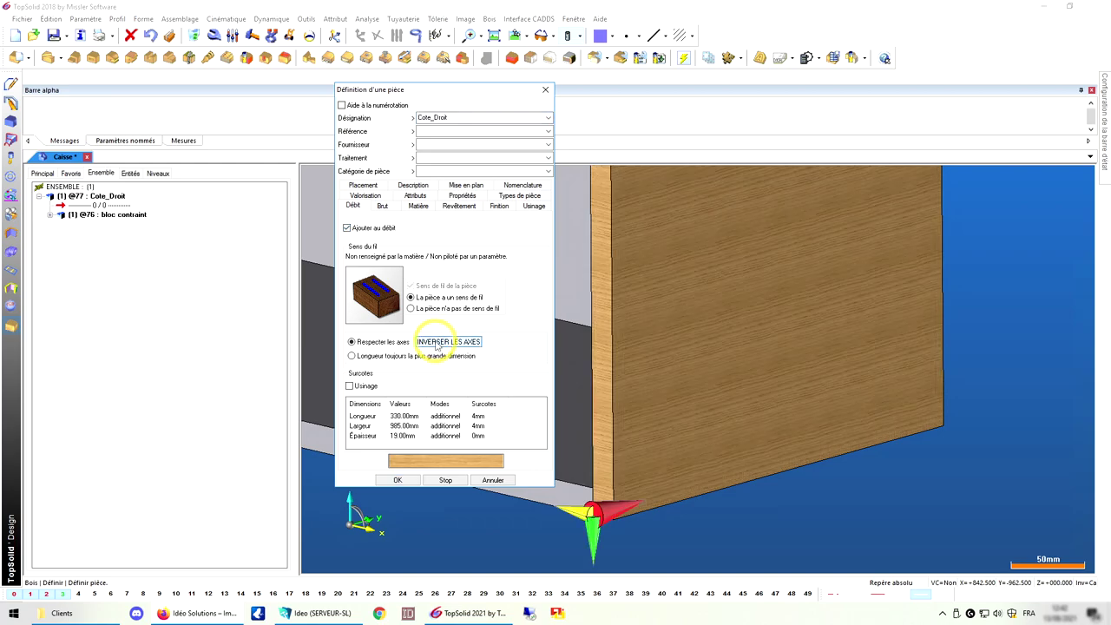
click(436, 345)
click(437, 345)
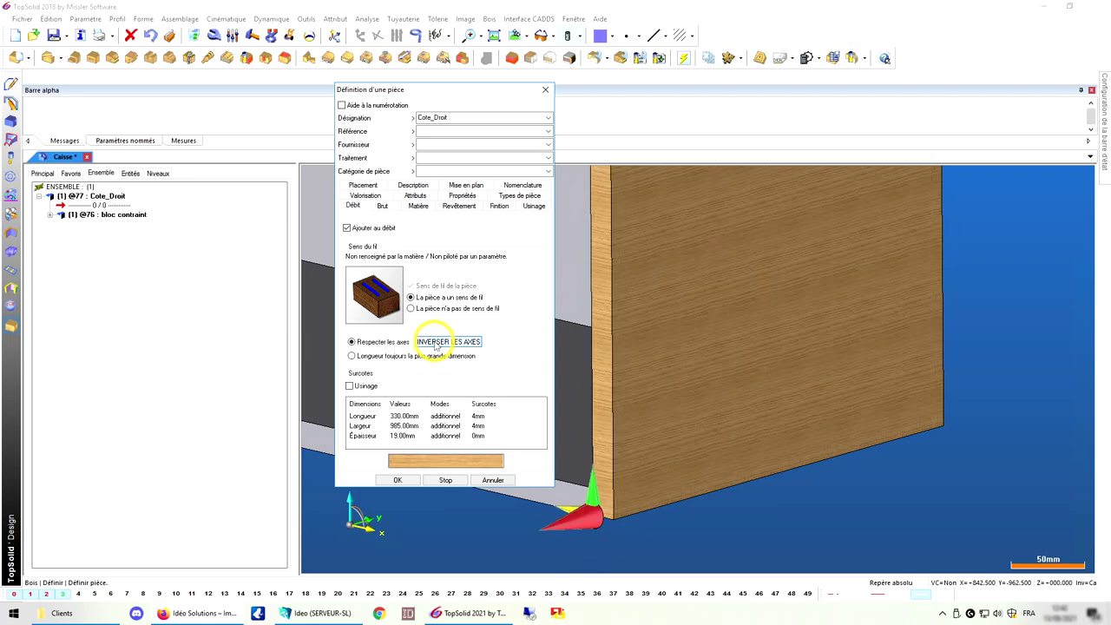
click(436, 344)
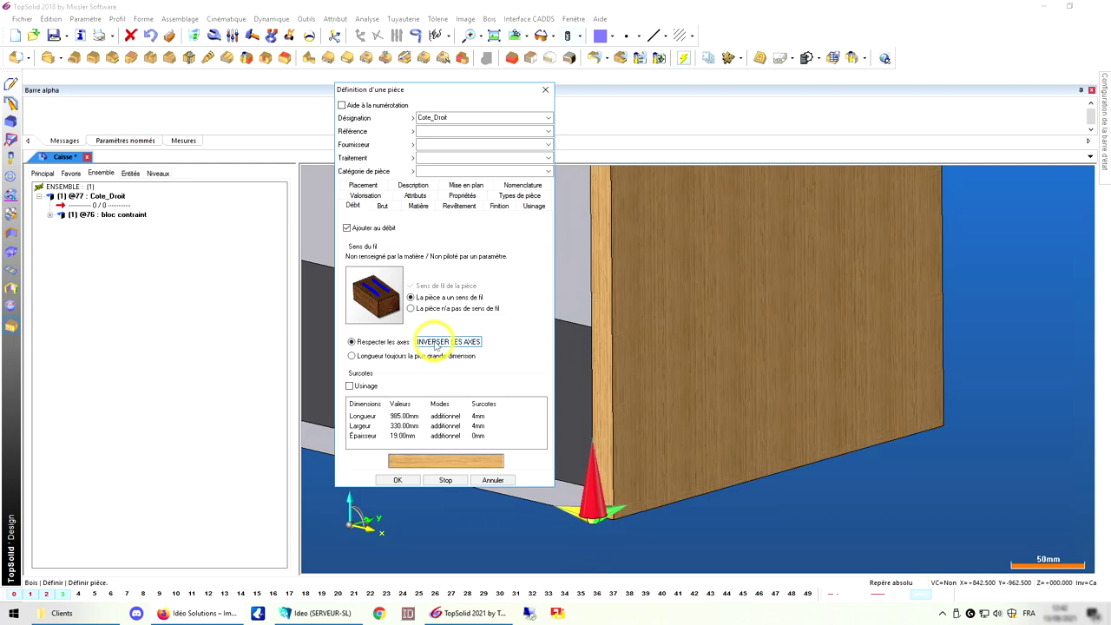
click(397, 480)
Step: Change to another realistic rendering mode and examine the grain direction at the right side panel's upper corner
scroll(642, 445, down, 2)
scroll(649, 450, down, 3)
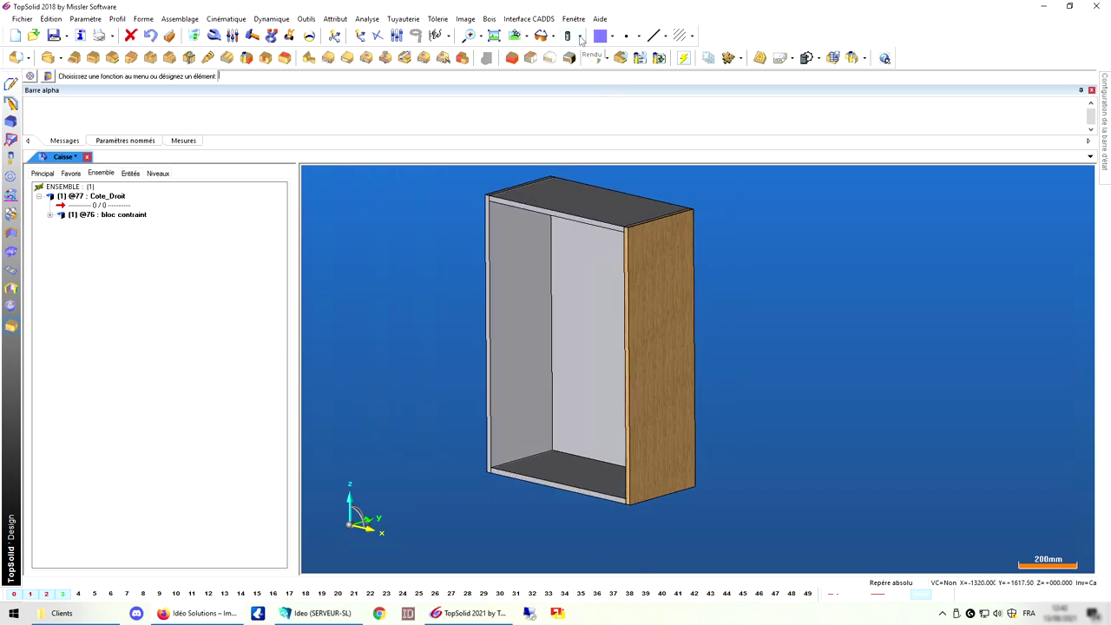
click(579, 38)
click(584, 154)
click(488, 235)
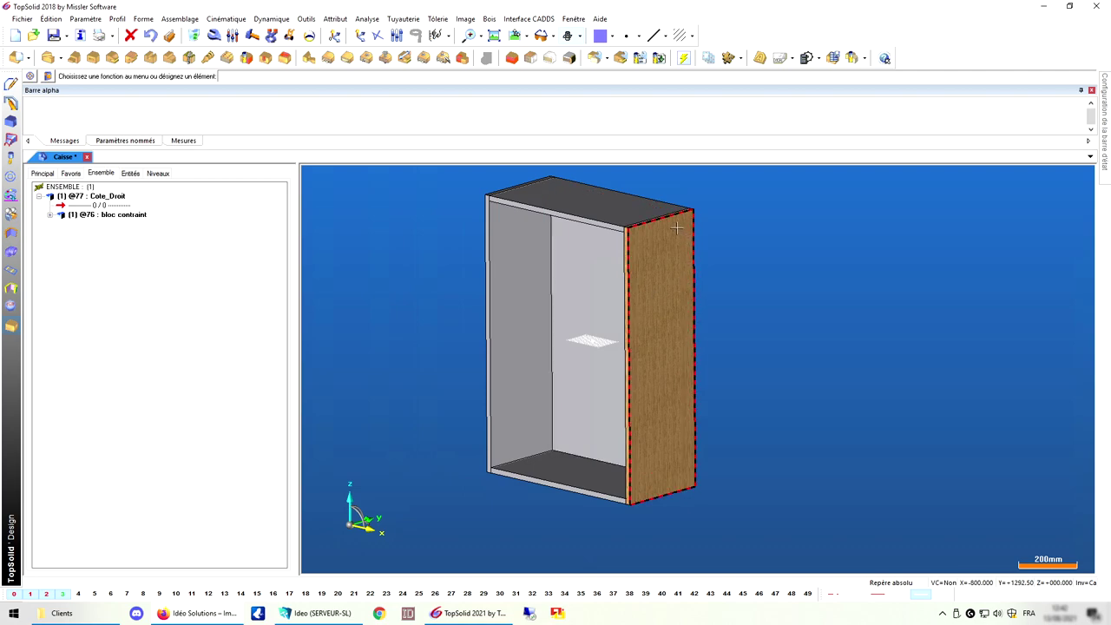
scroll(689, 208, up, 3)
scroll(692, 213, up, 5)
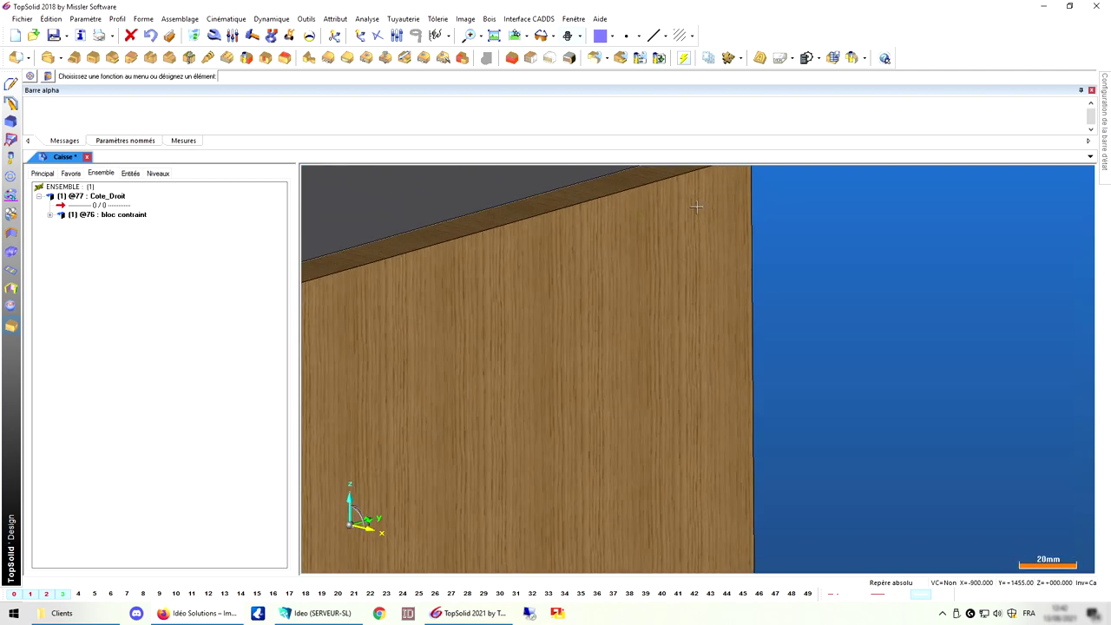
scroll(696, 221, down, 2)
scroll(696, 220, down, 3)
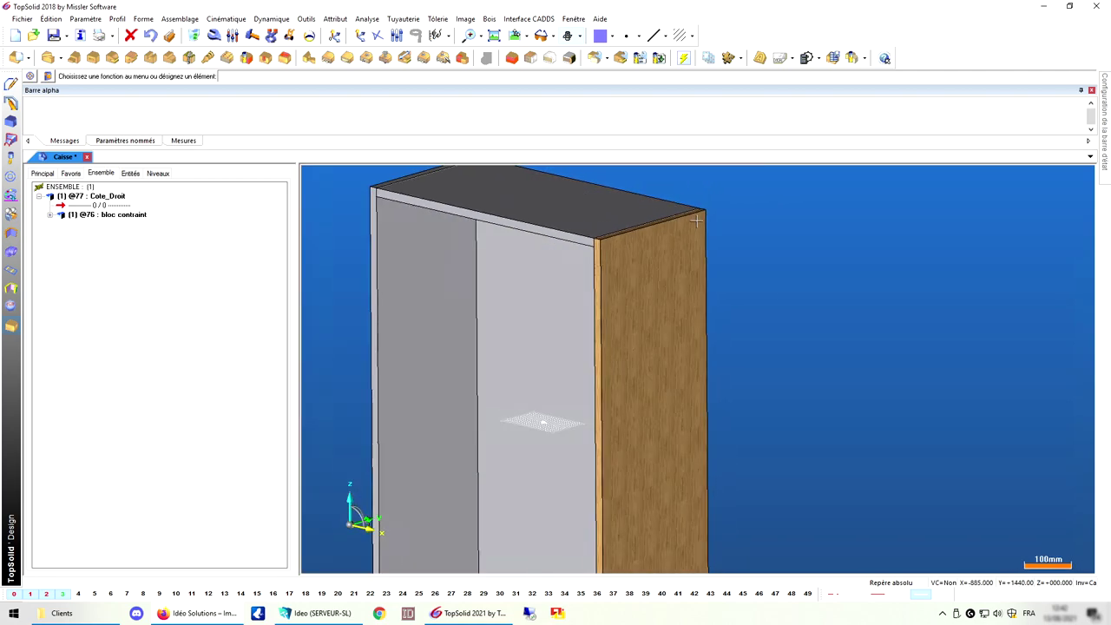
scroll(696, 221, down, 2)
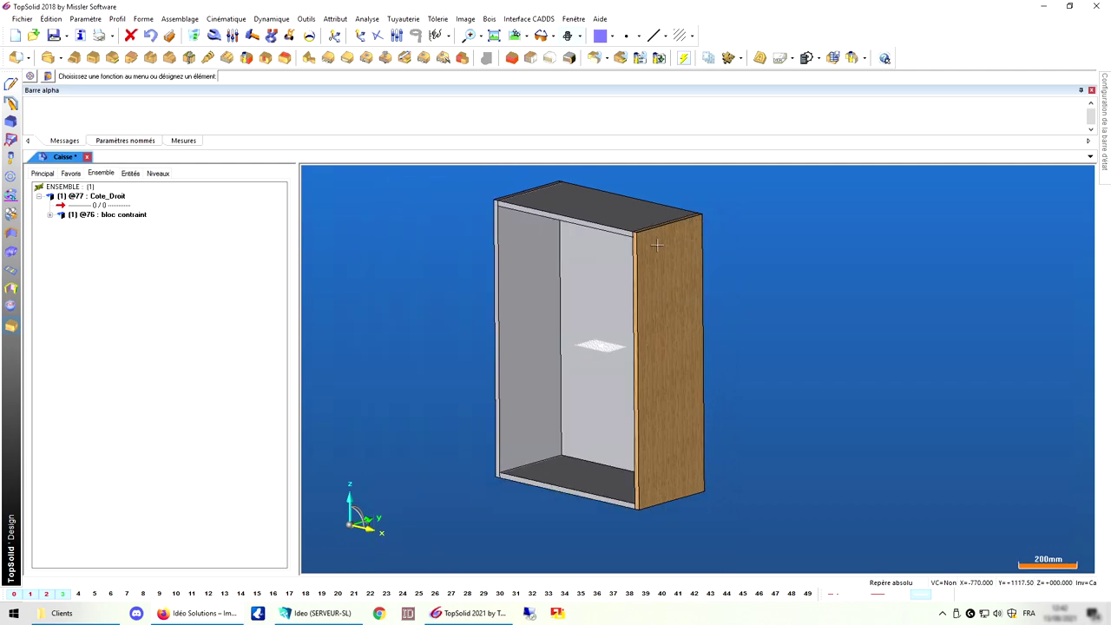
Step: Restore the shaded display with edges showing the cabinet panels in their own colours
click(580, 37)
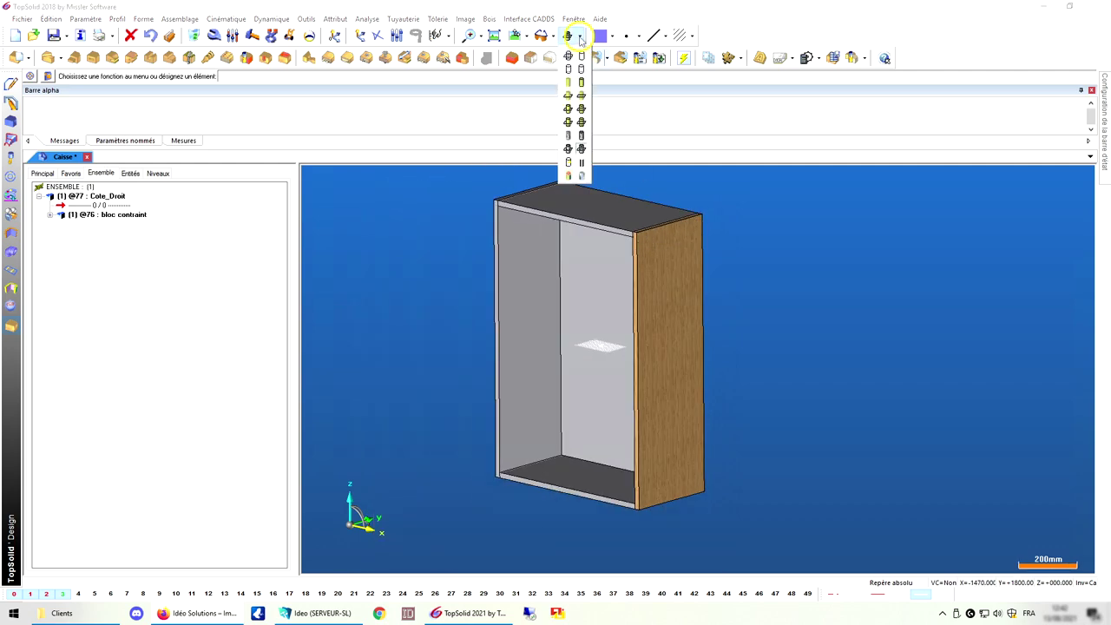
click(582, 110)
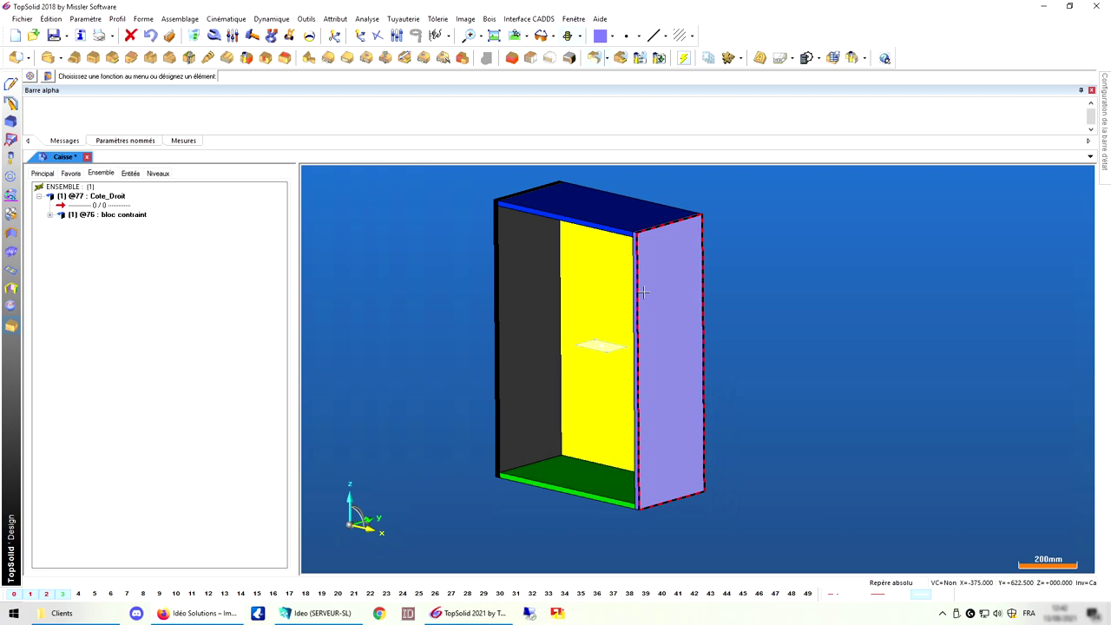
click(642, 293)
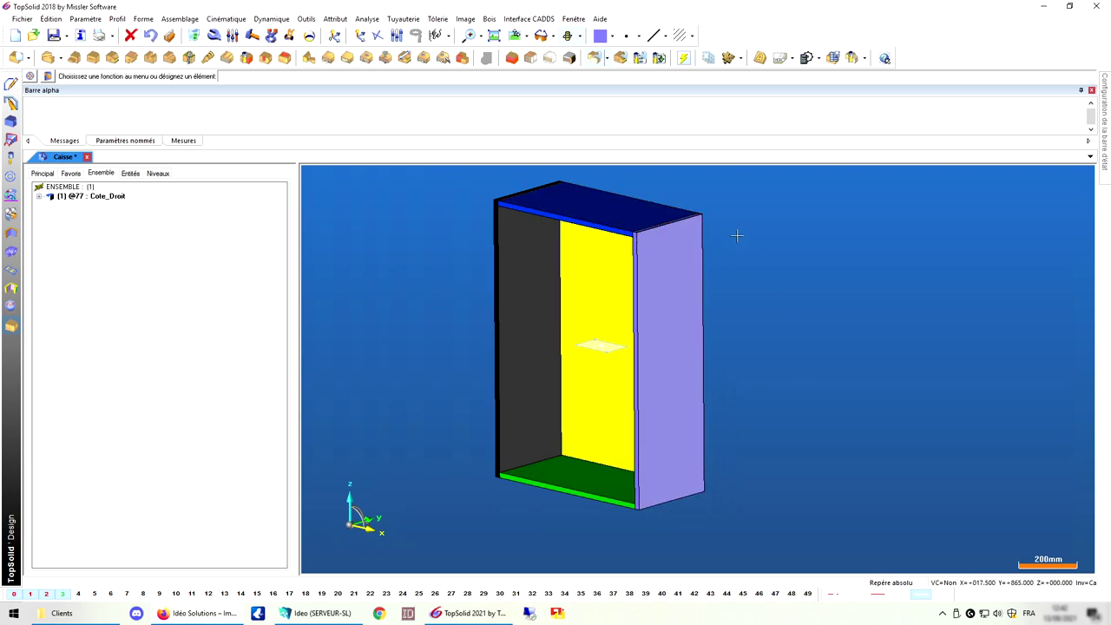
Step: Open the TopSolid'Wood nomenclature settings in the application options and review the designation, reference, part type and part category lists
click(305, 18)
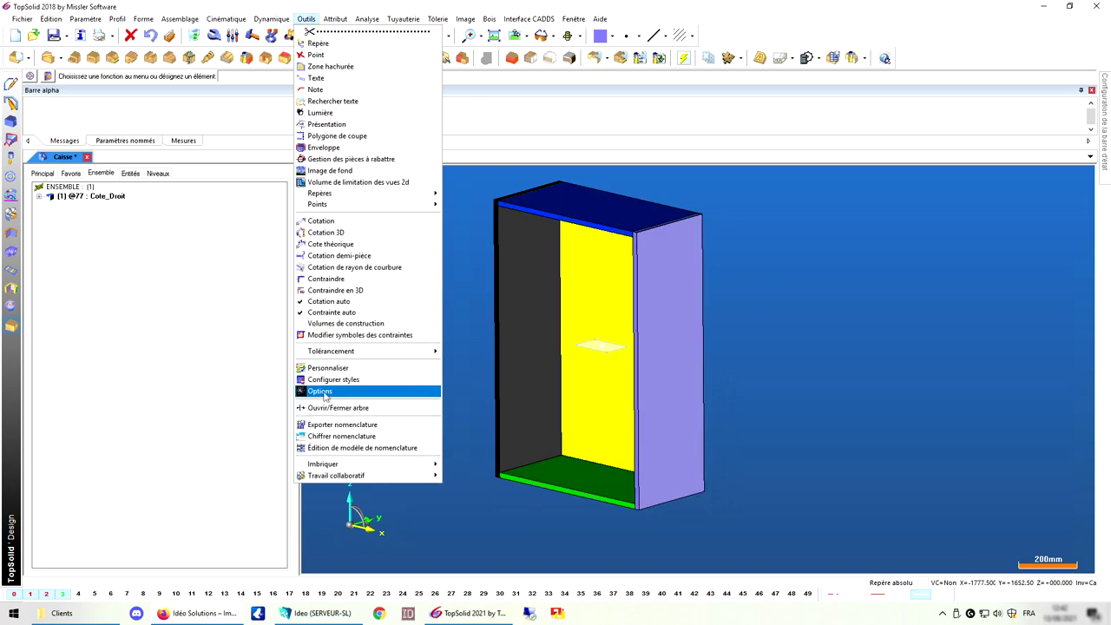
click(359, 392)
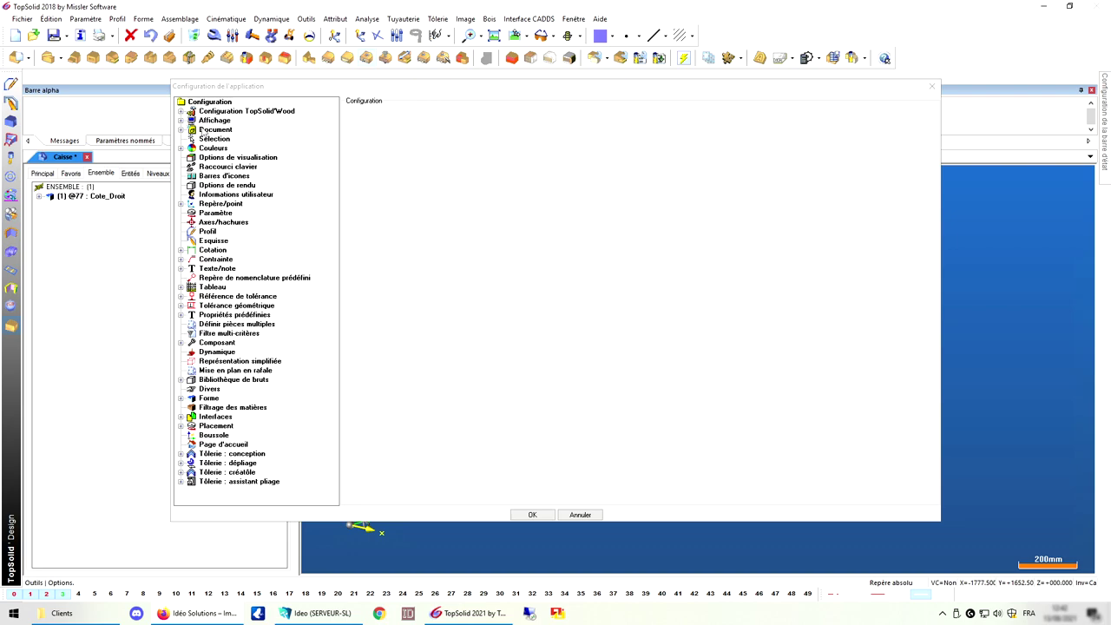
click(204, 110)
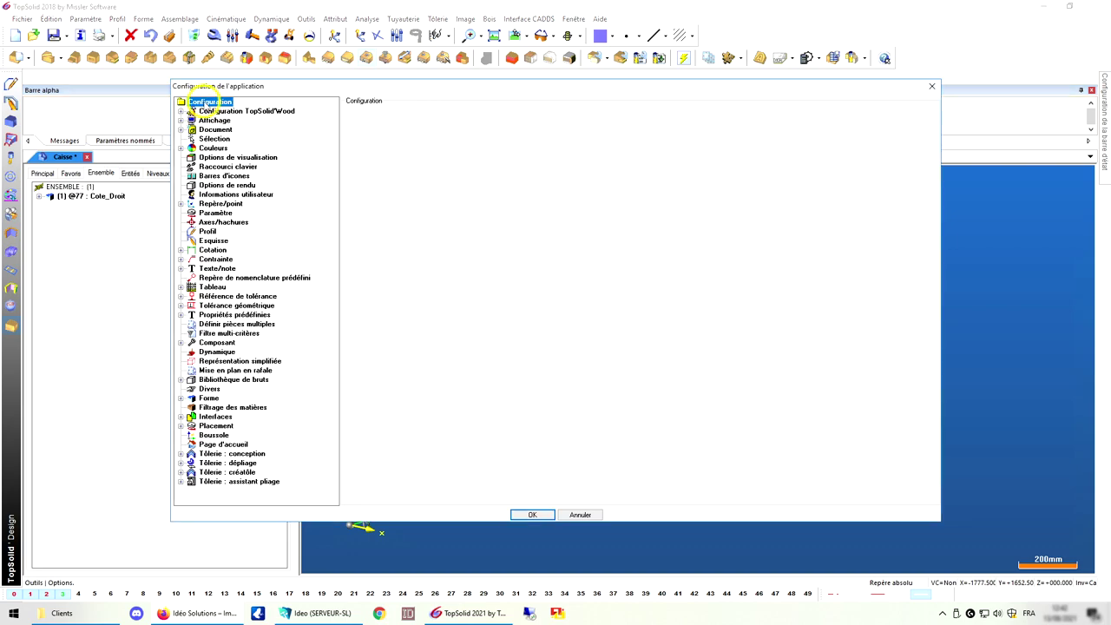
click(205, 111)
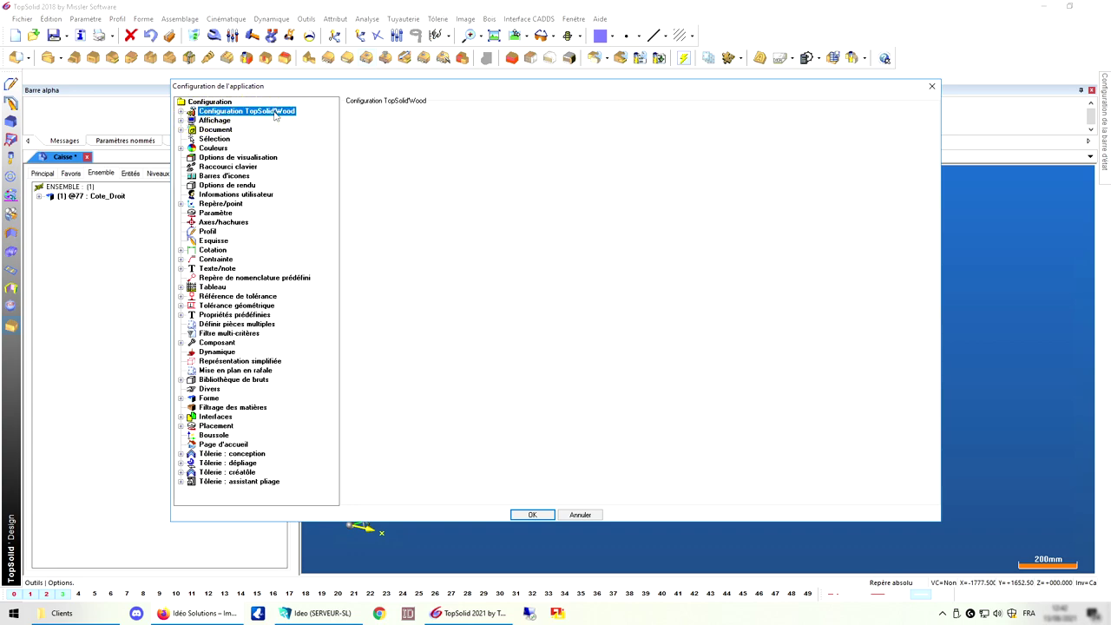
click(181, 111)
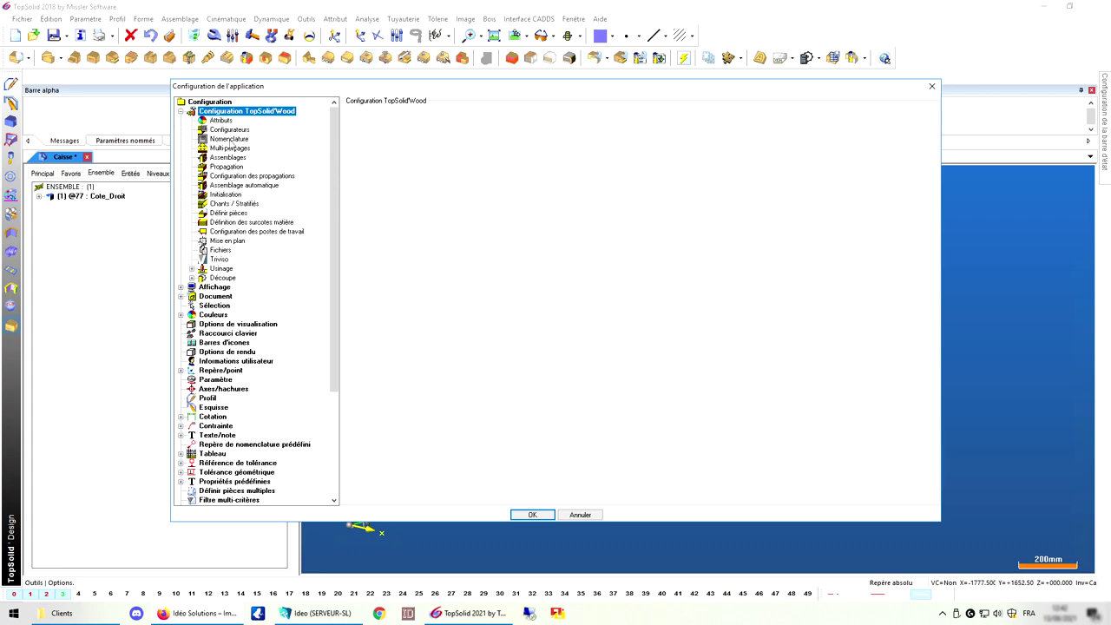
click(229, 139)
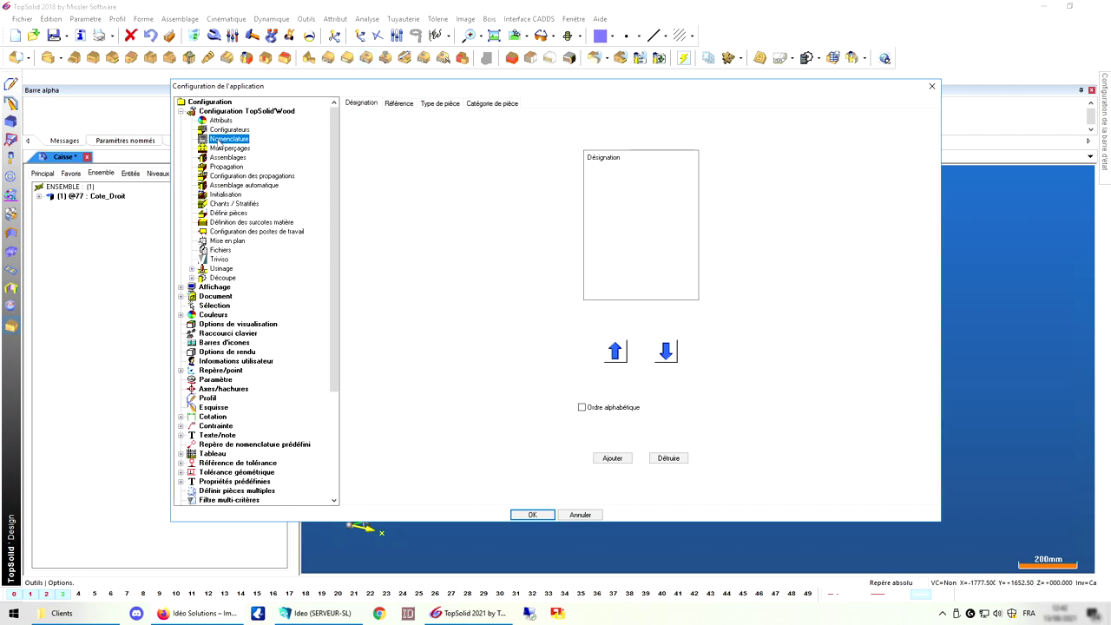
click(365, 106)
click(400, 105)
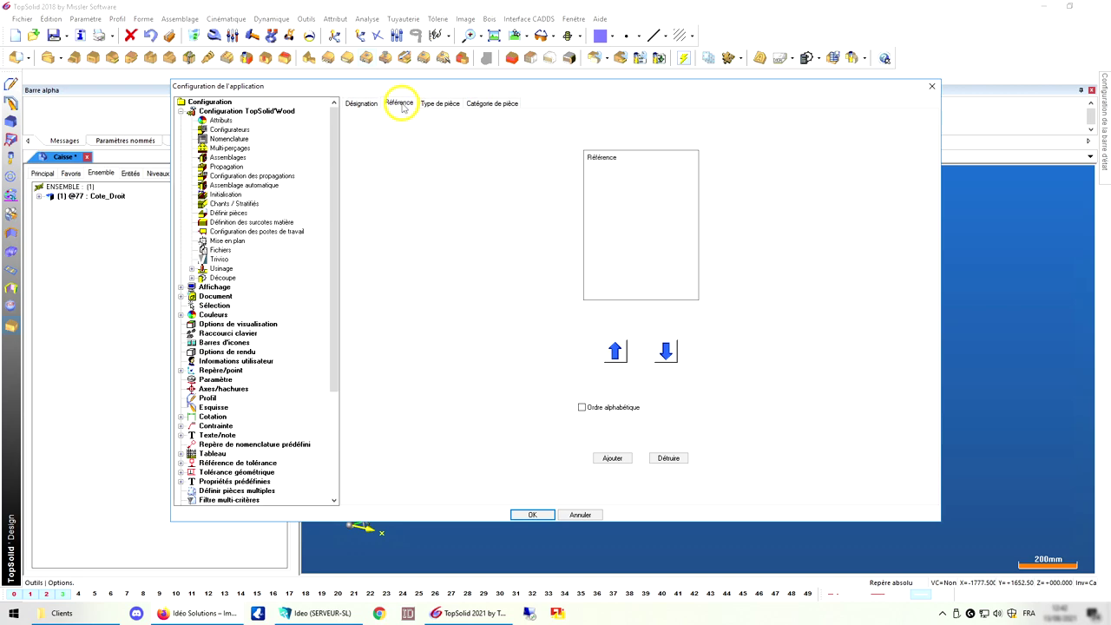
click(440, 105)
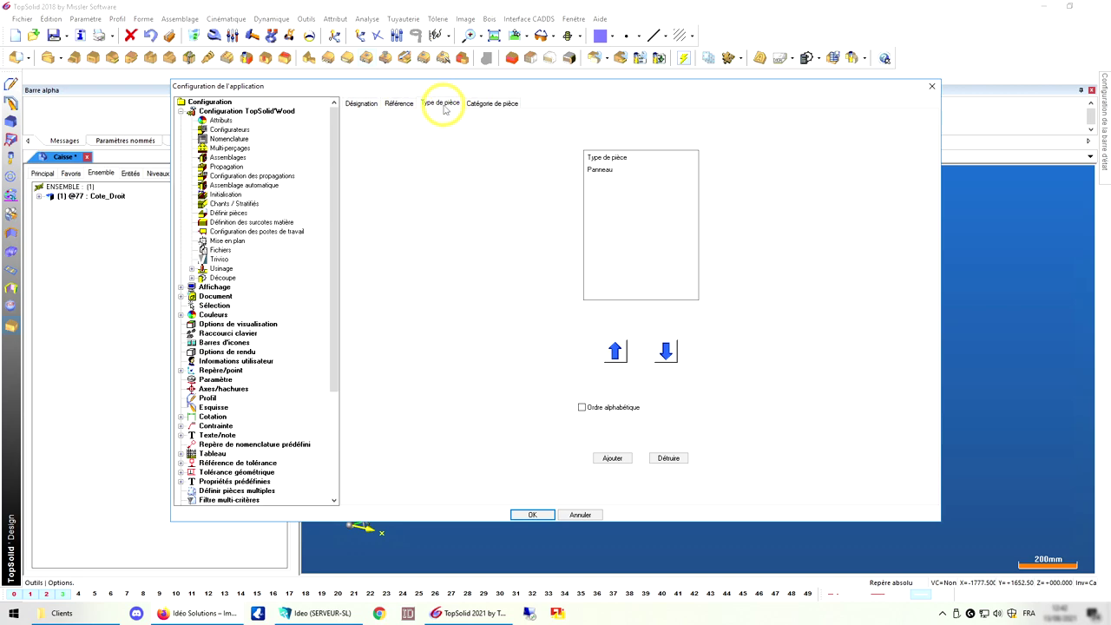
click(495, 104)
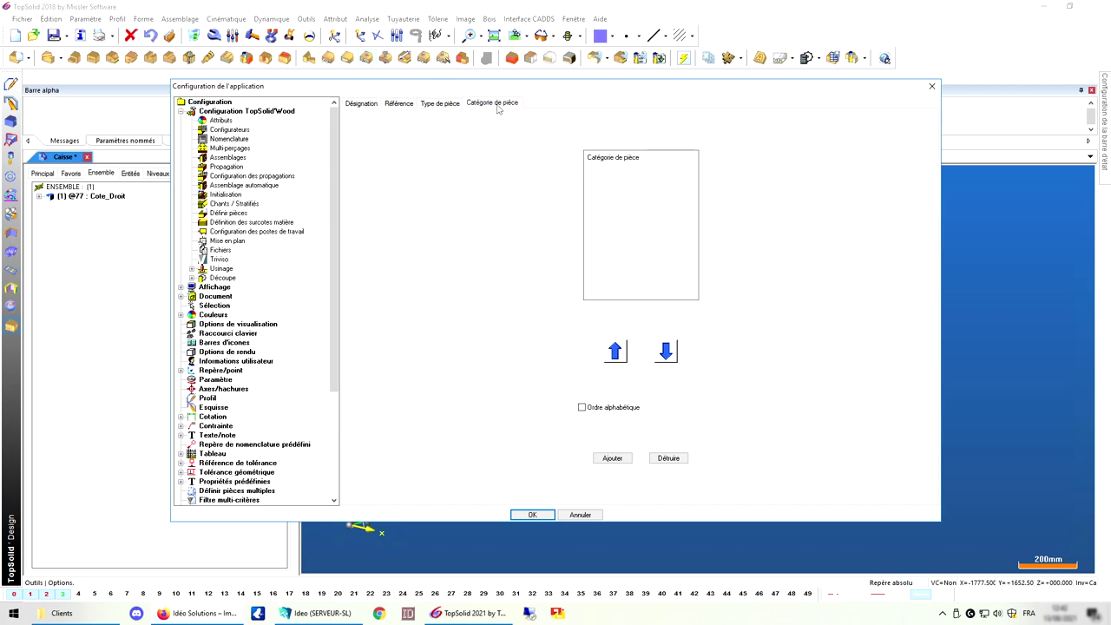
Step: Add the predefined designations Cote_Gauche and Cote_Droit to the nomenclature's designation list
click(366, 105)
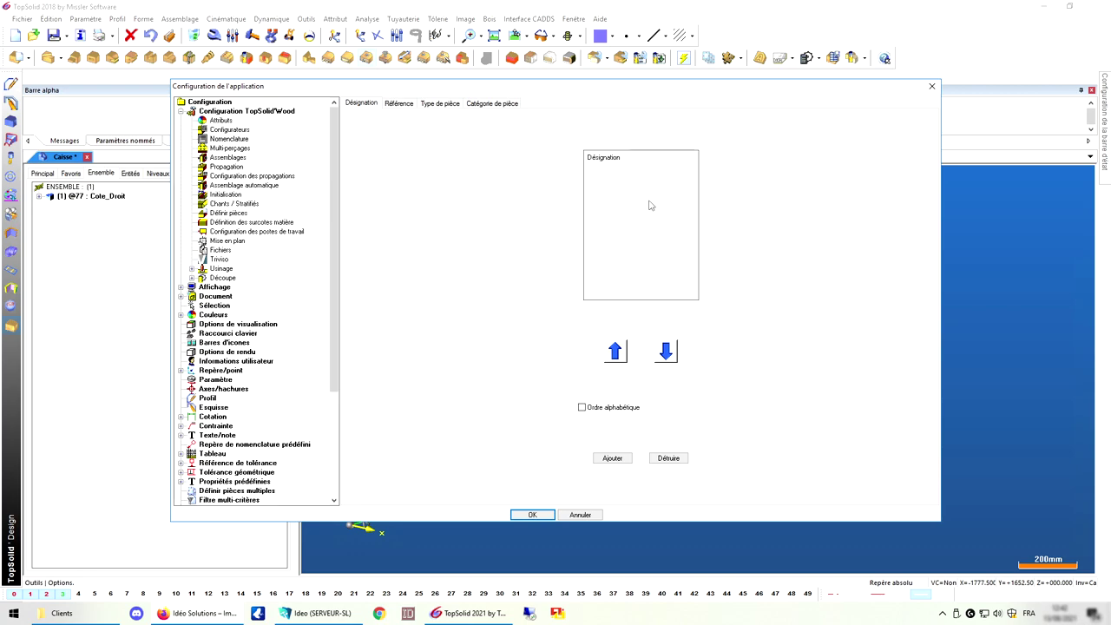
click(615, 185)
click(602, 290)
click(613, 459)
text(Cote_Gauche)
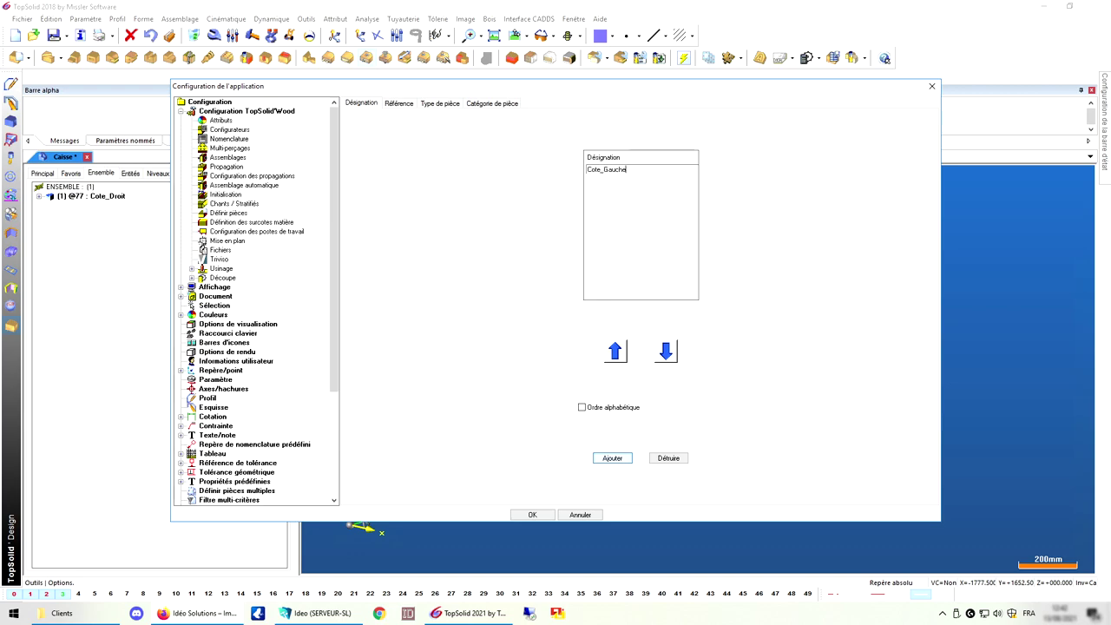
click(613, 458)
text(Cote_Droit)
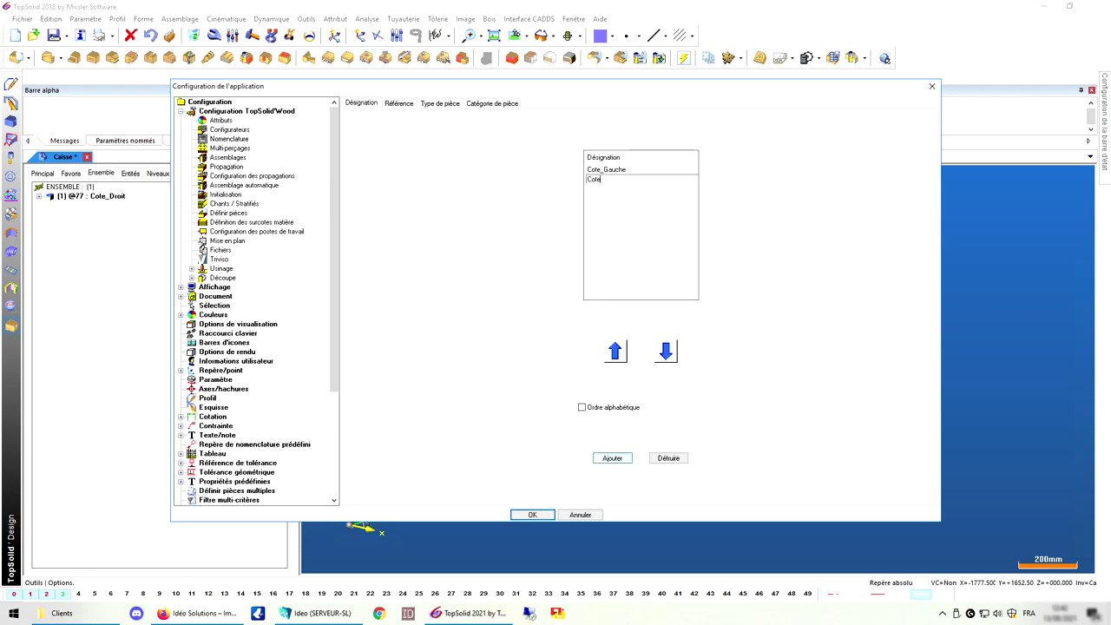
Step: Add Dessus and Dessous to the predefined designations
click(615, 459)
click(614, 460)
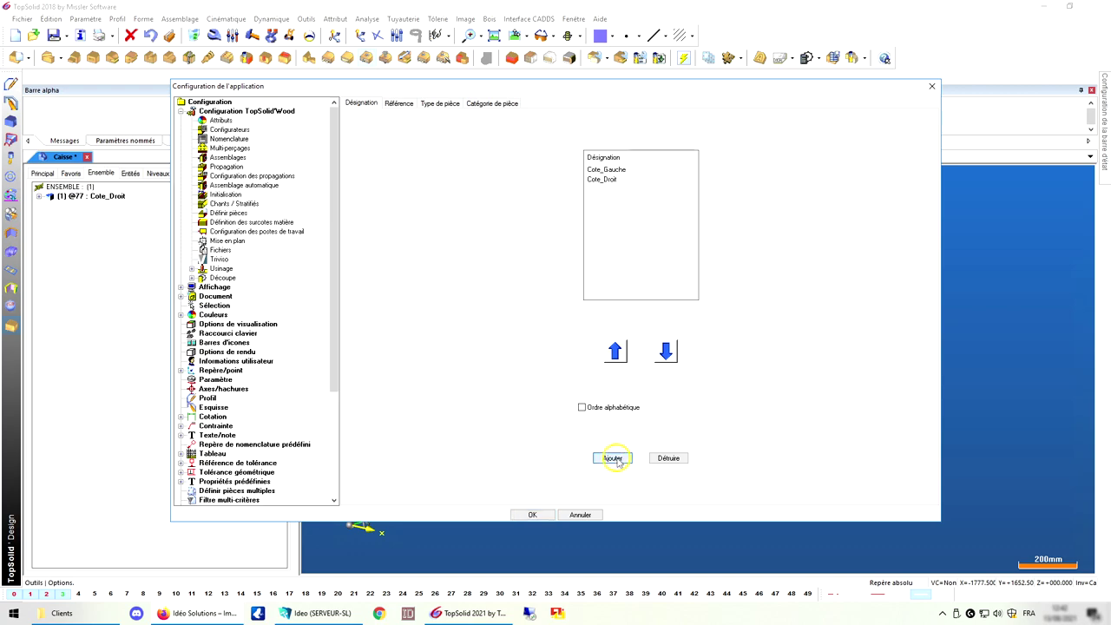
text(Dessus)
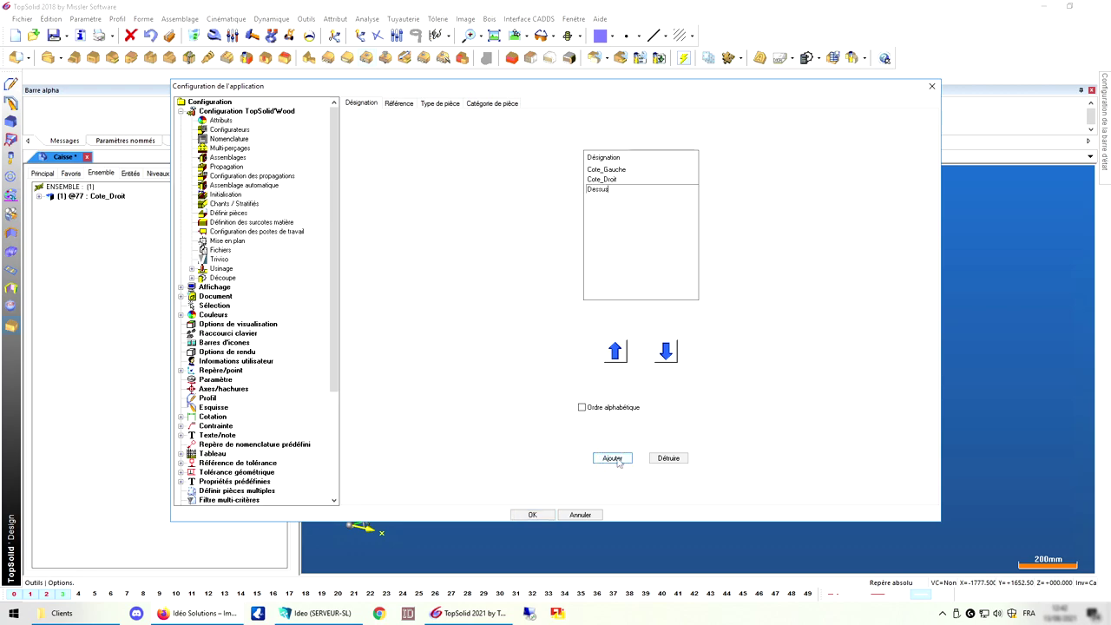
click(618, 461)
text(Dessous)
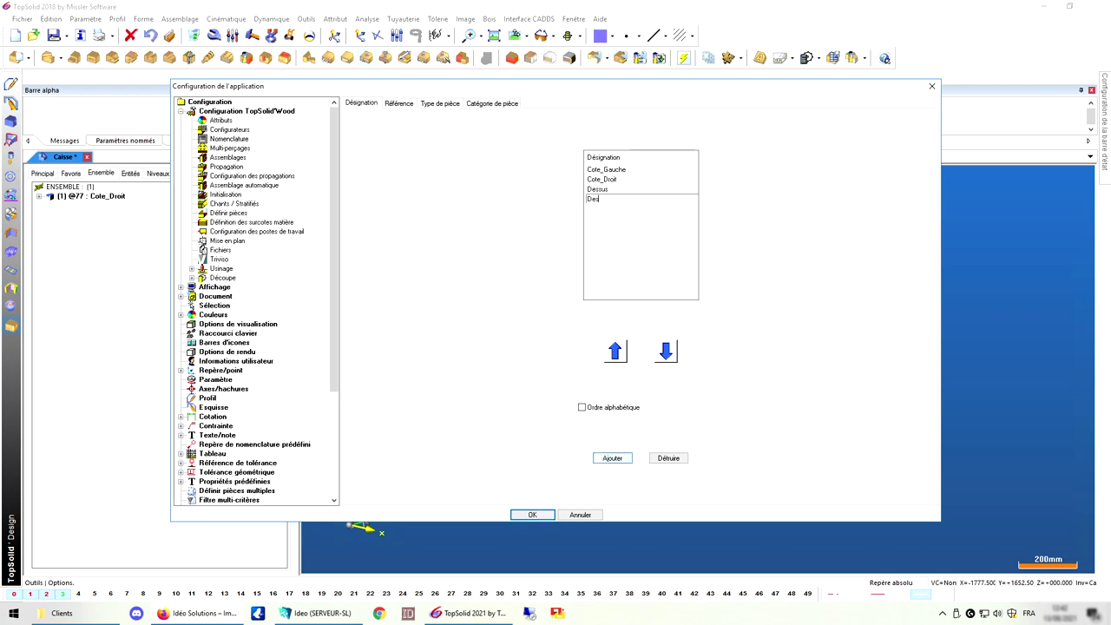
key(Return)
Step: Add Sep_Verticale, Dossier and sep_Horizontale to the predefined designations
click(618, 462)
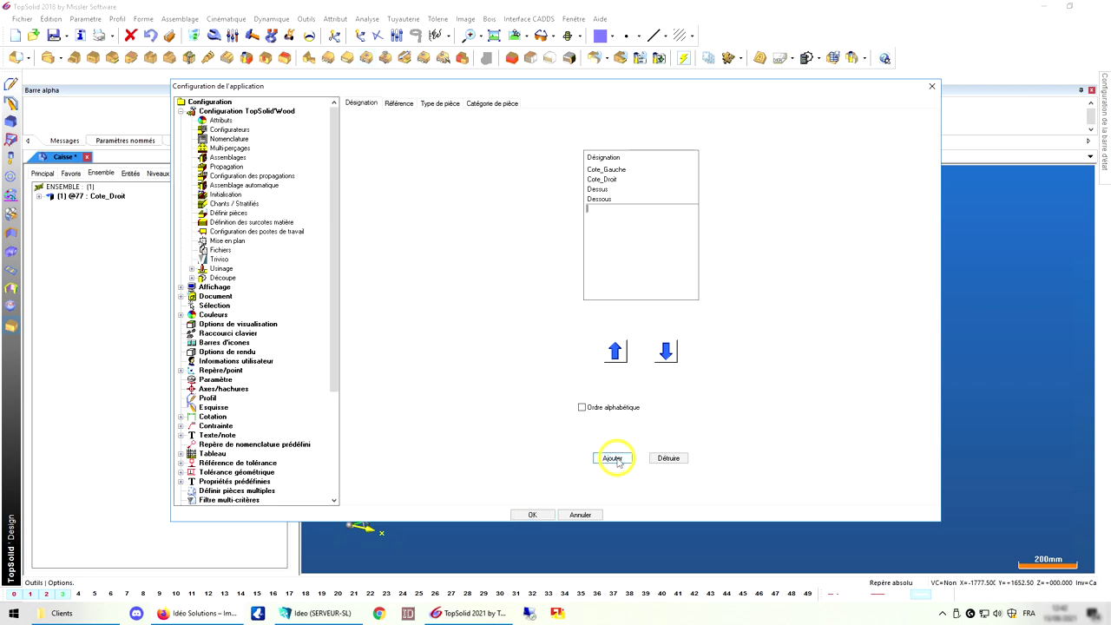
text(Sep_Verticale)
key(Return)
click(613, 458)
text(Dossier)
key(Return)
click(616, 460)
text(a)
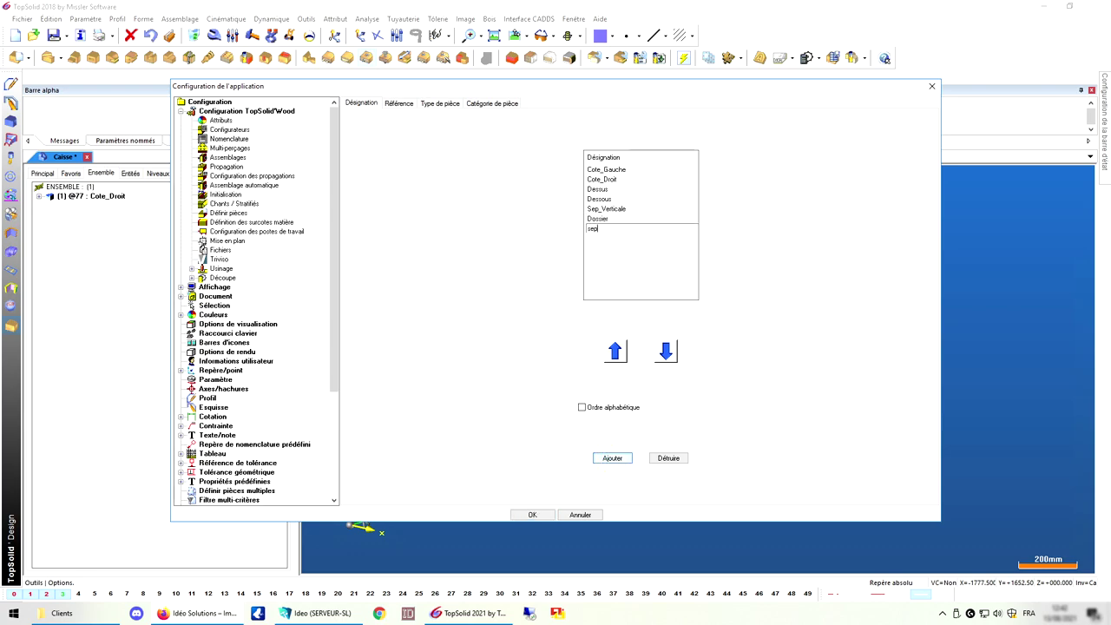
text(ep_Horizontale)
click(611, 460)
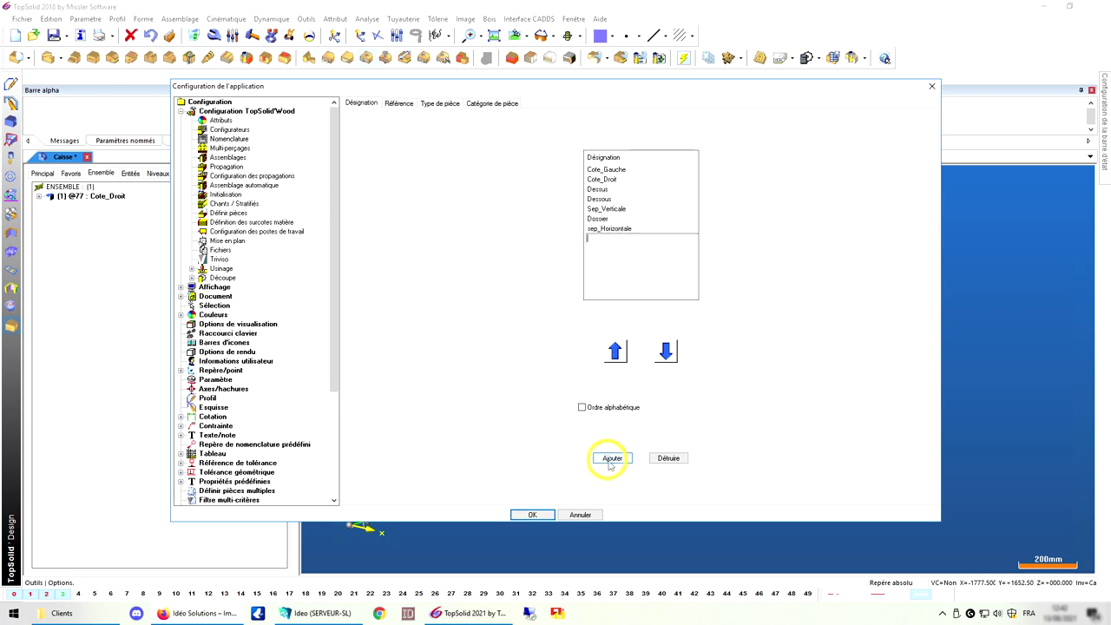
Step: Fill the empty part type entry below Panneau with Corps_de_meuble and confirm the nomenclature options
click(449, 106)
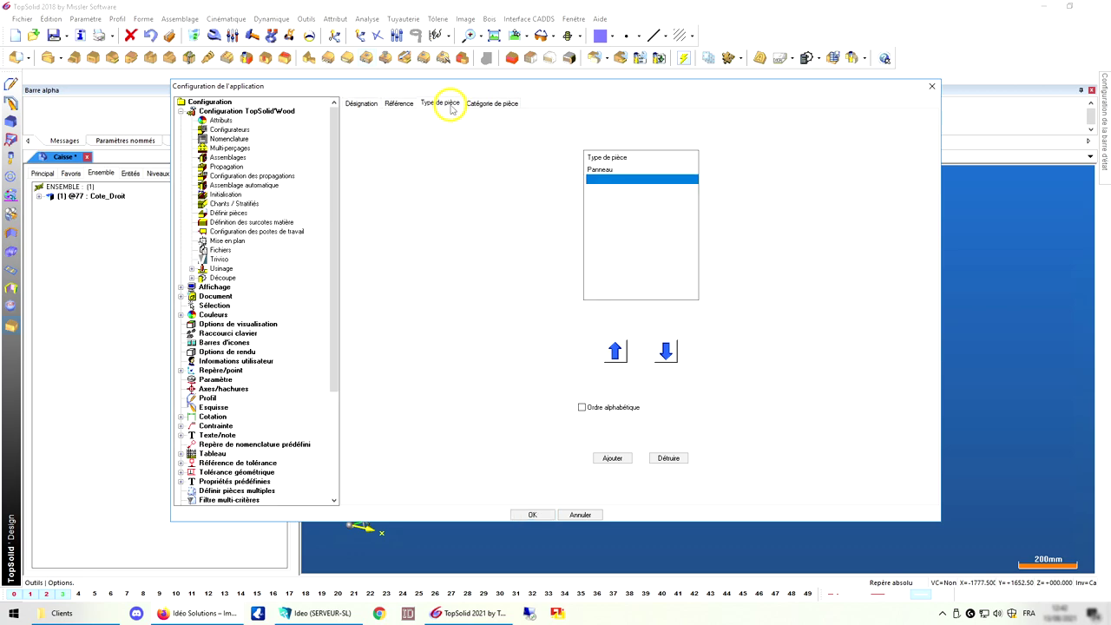
click(612, 177)
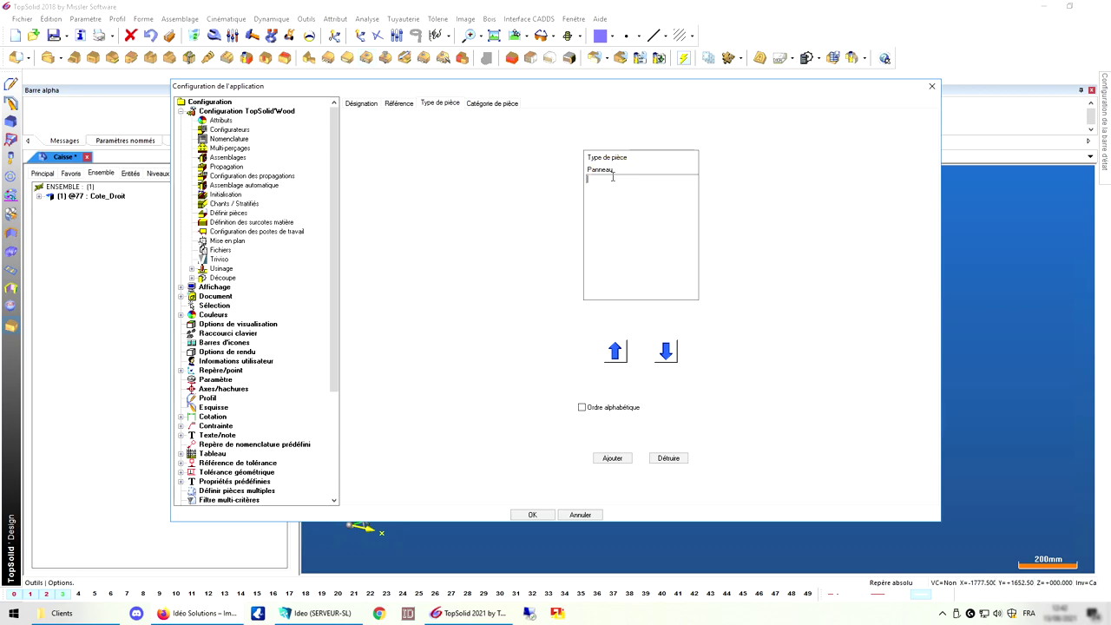
text(Corps_de_meuble)
click(618, 205)
click(368, 103)
click(432, 104)
click(532, 516)
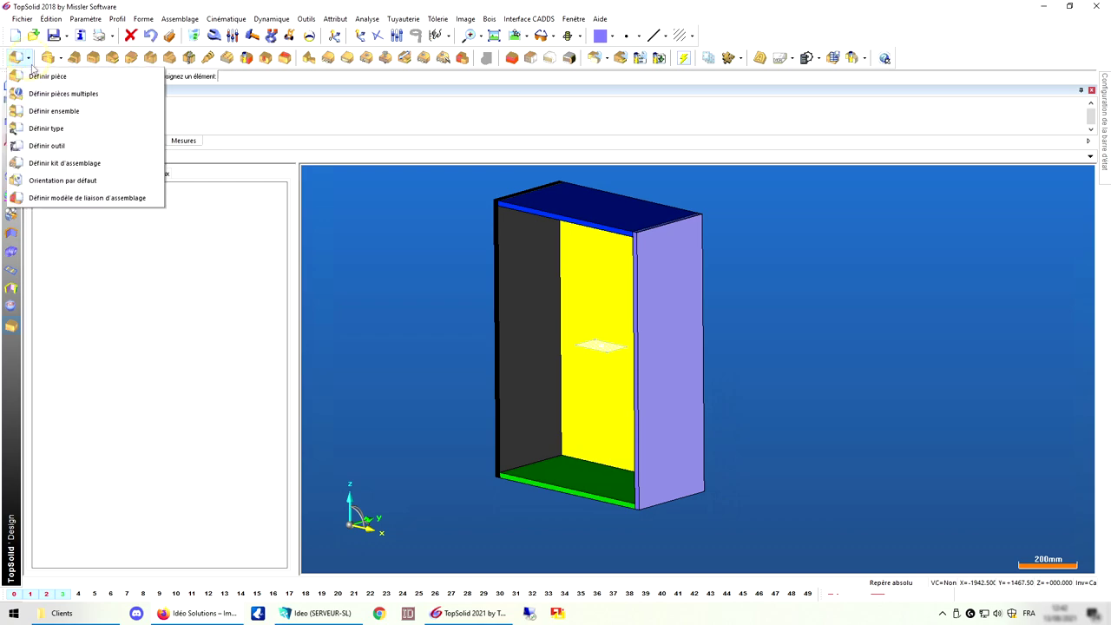
Step: Start a wood part definition for the cabinet's bottom panel with the predefined designation Dessous
click(48, 77)
click(488, 18)
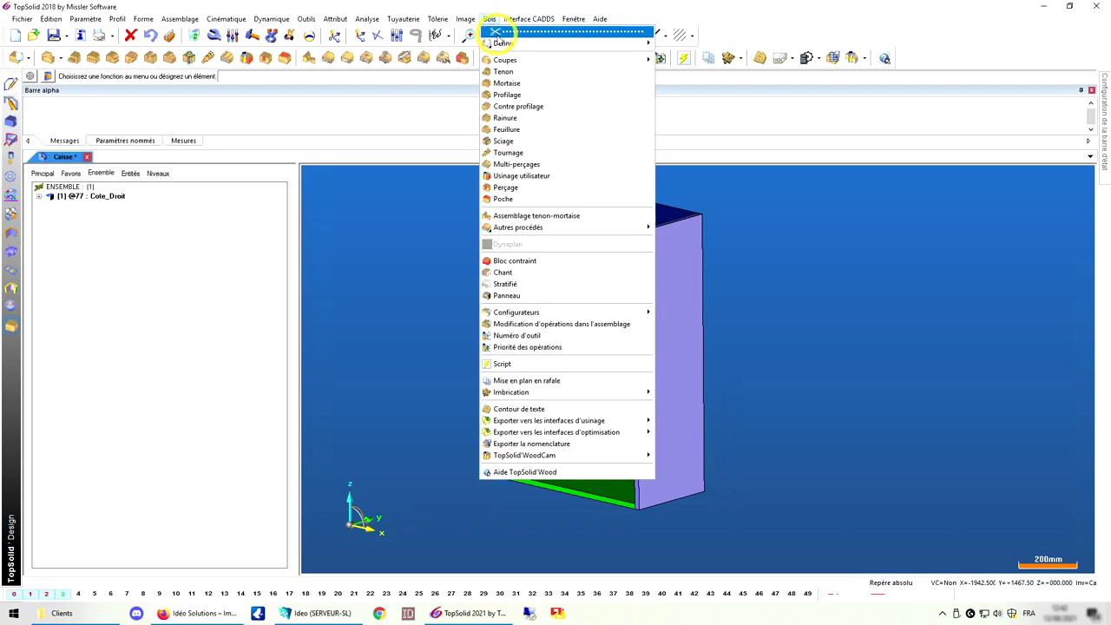
mouse_move(512, 39)
click(705, 48)
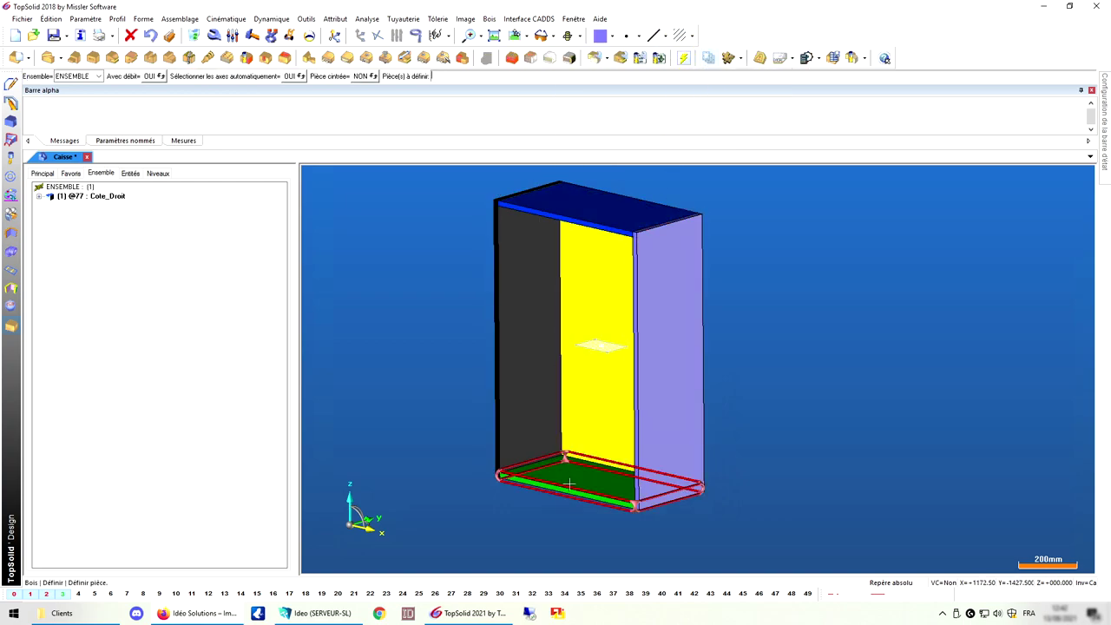
click(588, 207)
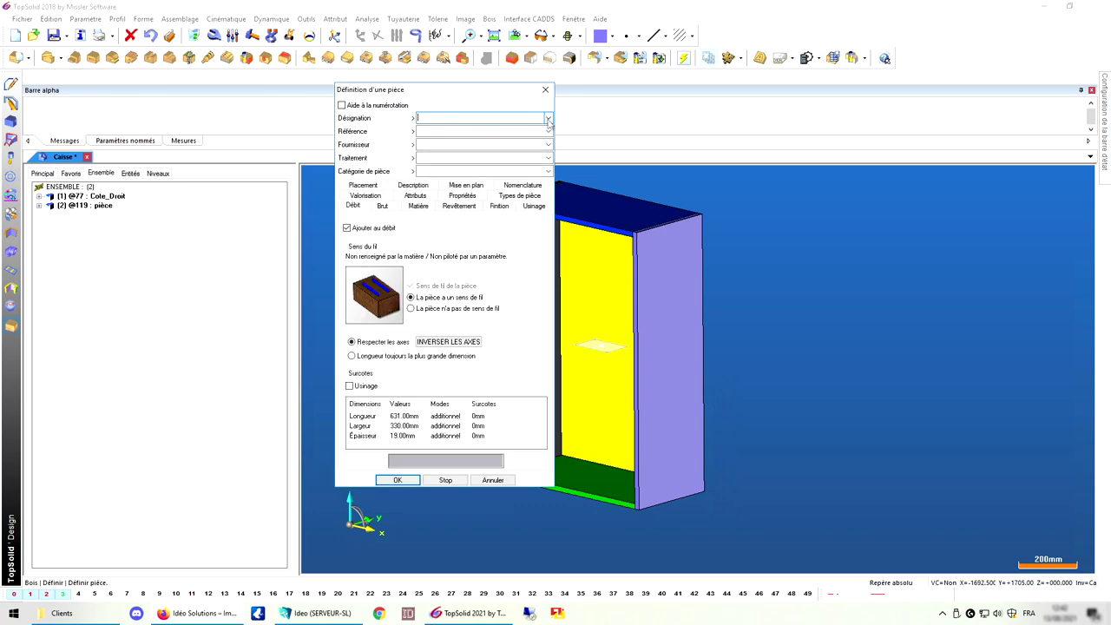
click(547, 117)
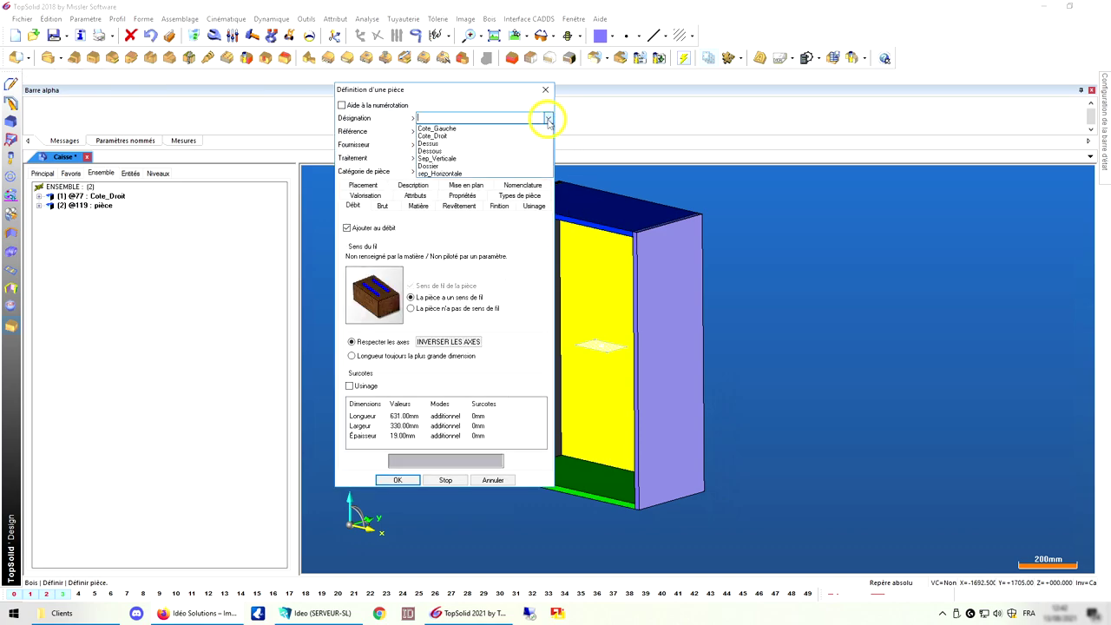
click(434, 152)
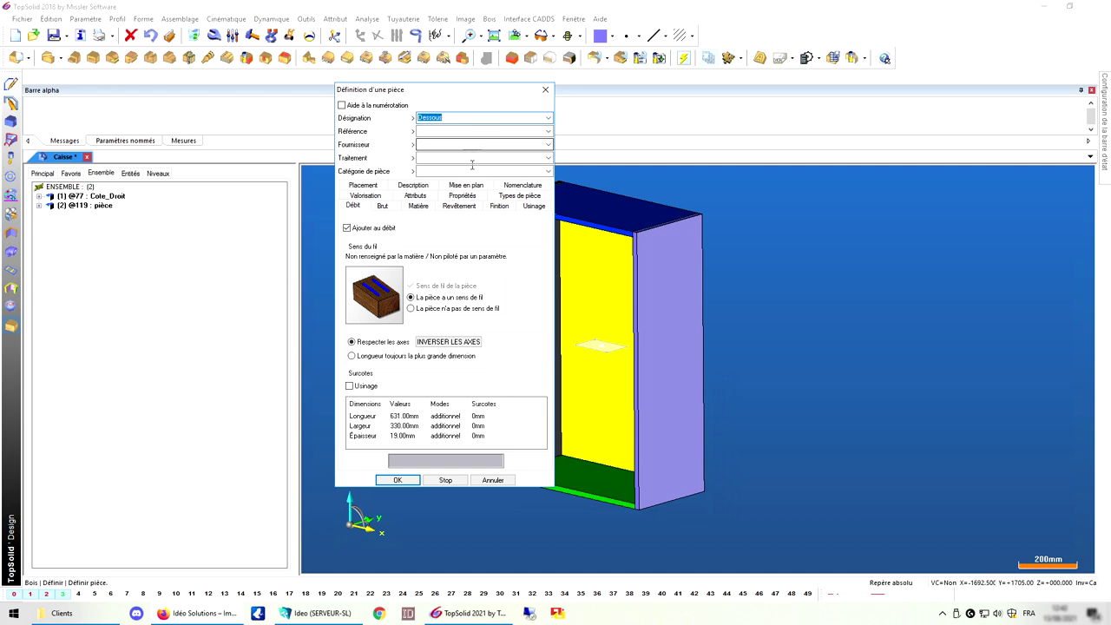
Step: Assign the part type Corps_de_meuble to the Dessous part, keep its grain and cutting settings, and confirm the definition
click(519, 196)
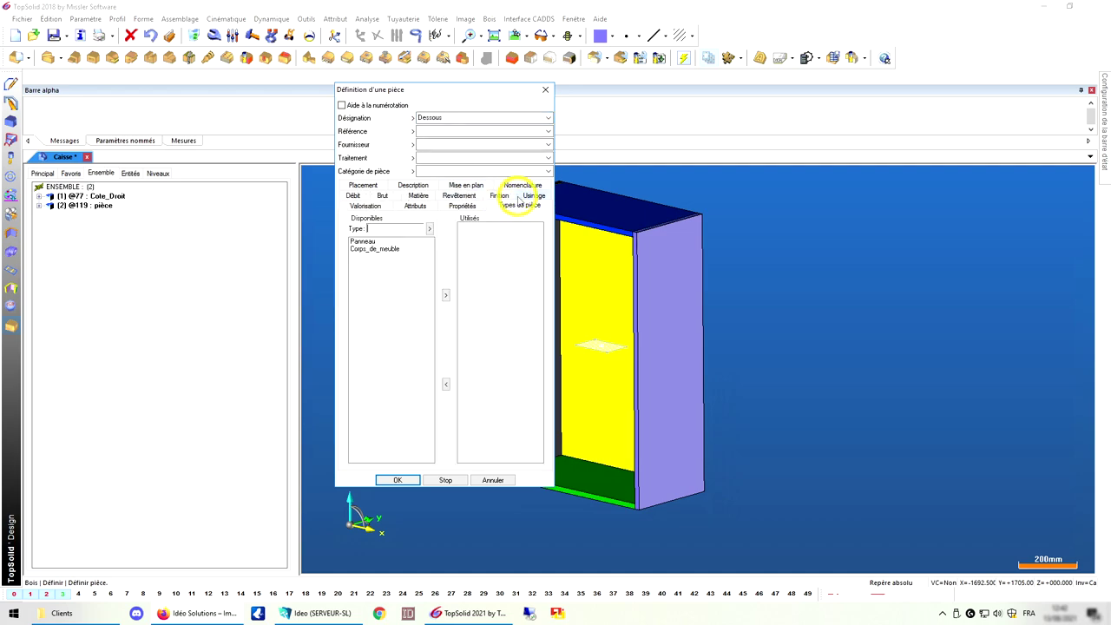
click(375, 249)
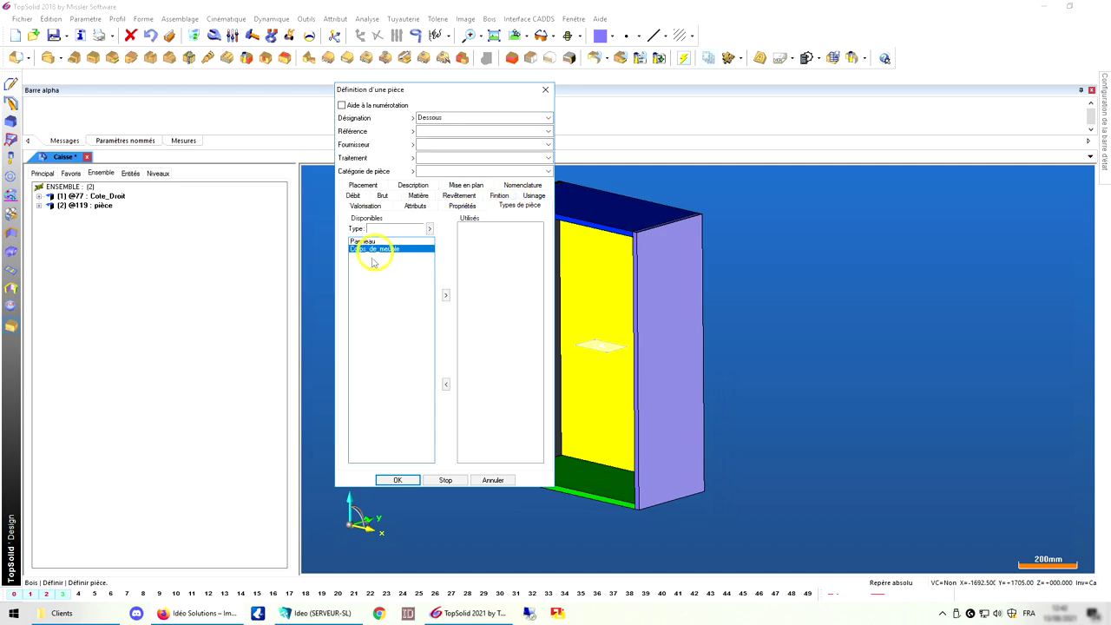
click(446, 296)
double_click(483, 227)
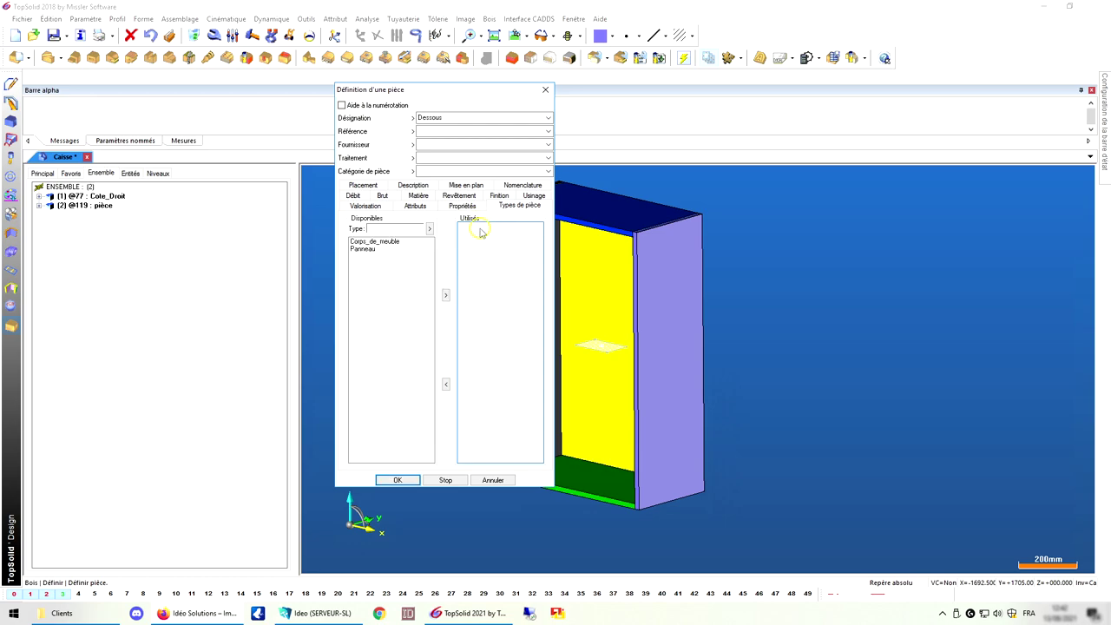
double_click(375, 241)
click(483, 235)
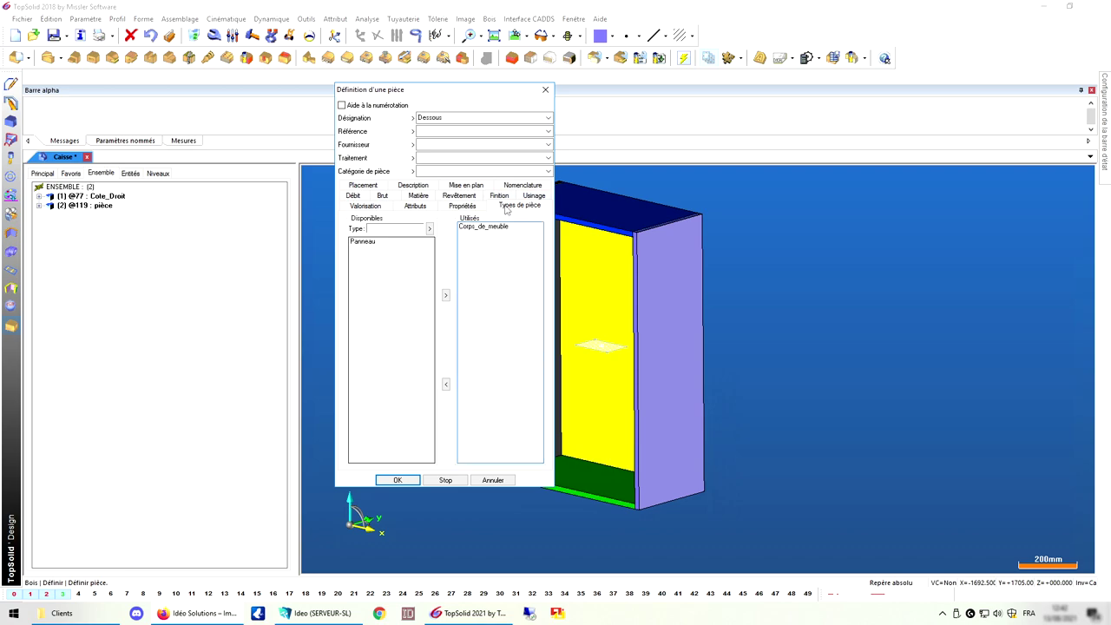
click(355, 196)
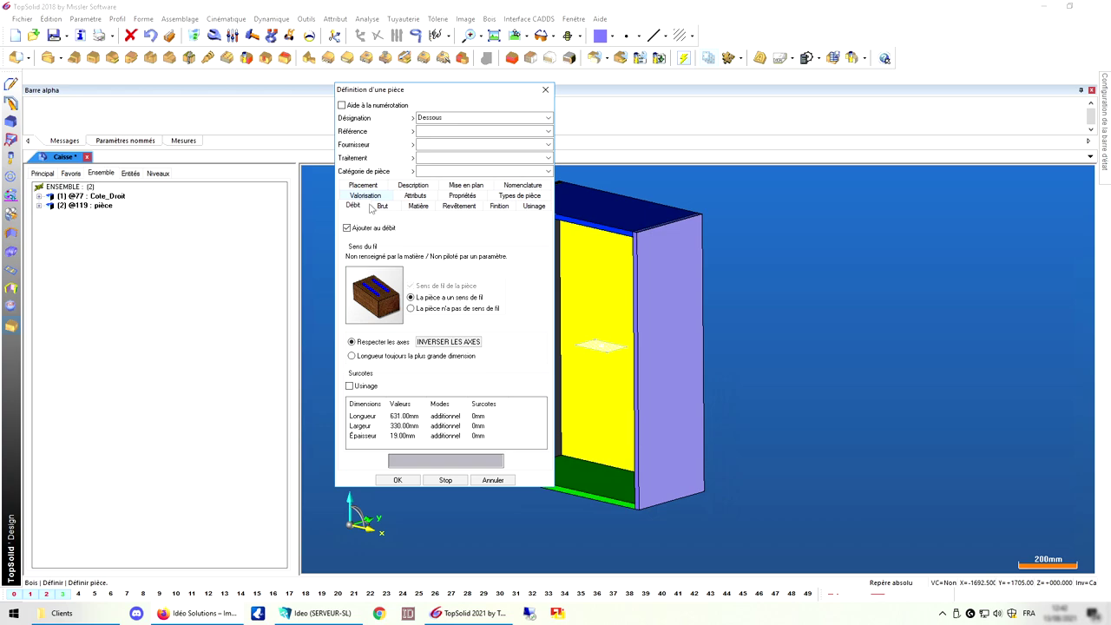
click(395, 480)
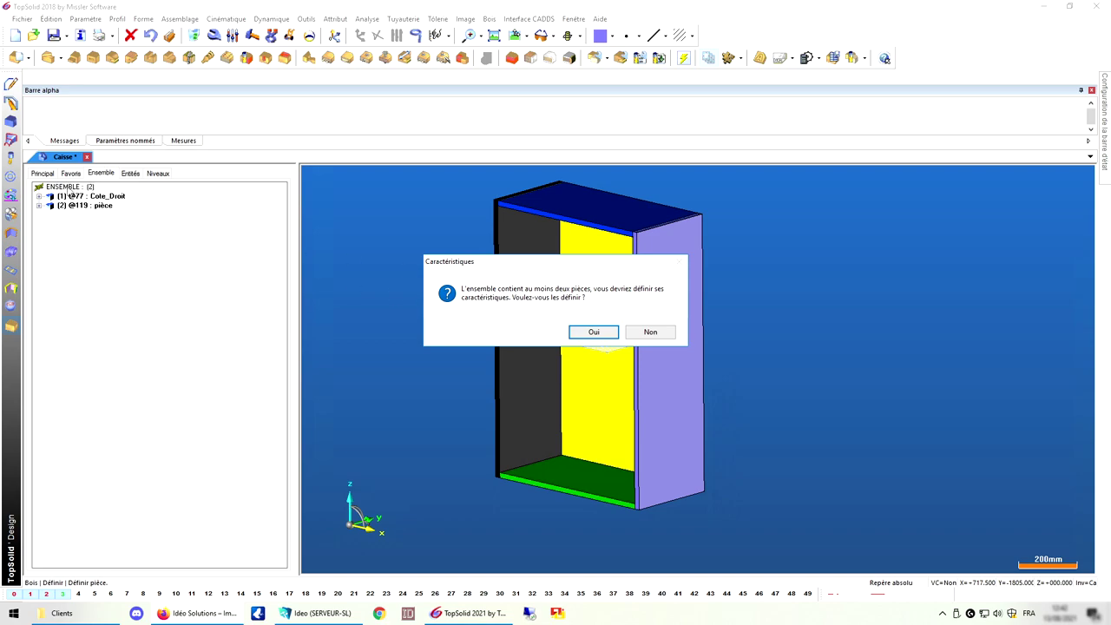
Step: Accept defining the assembly's characteristics and set its designation to Caisse
click(593, 331)
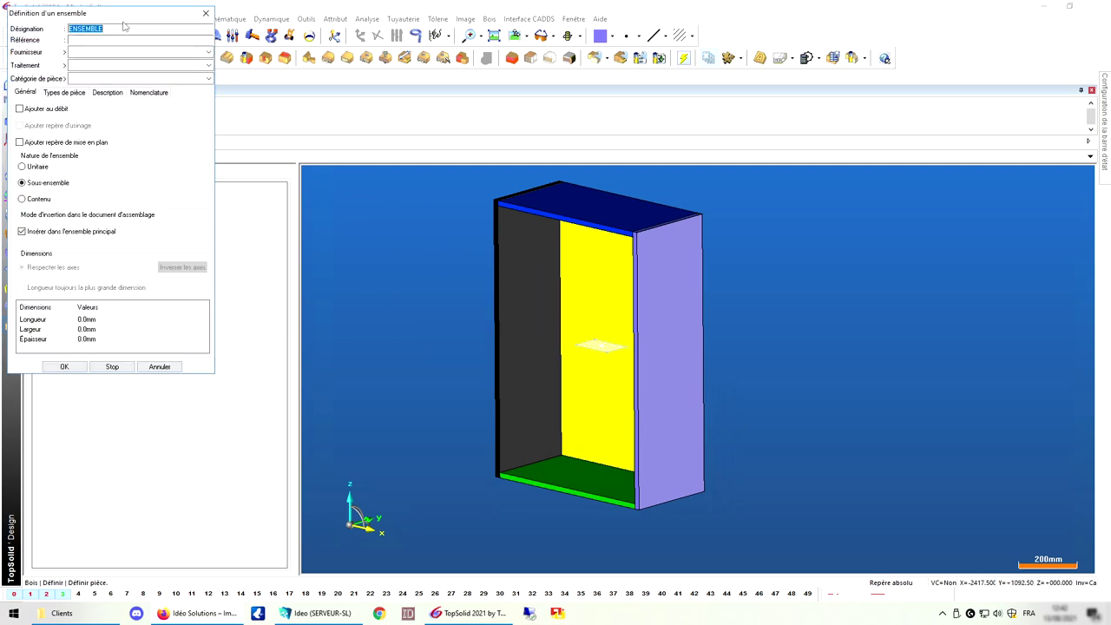
drag(138, 27, 520, 157)
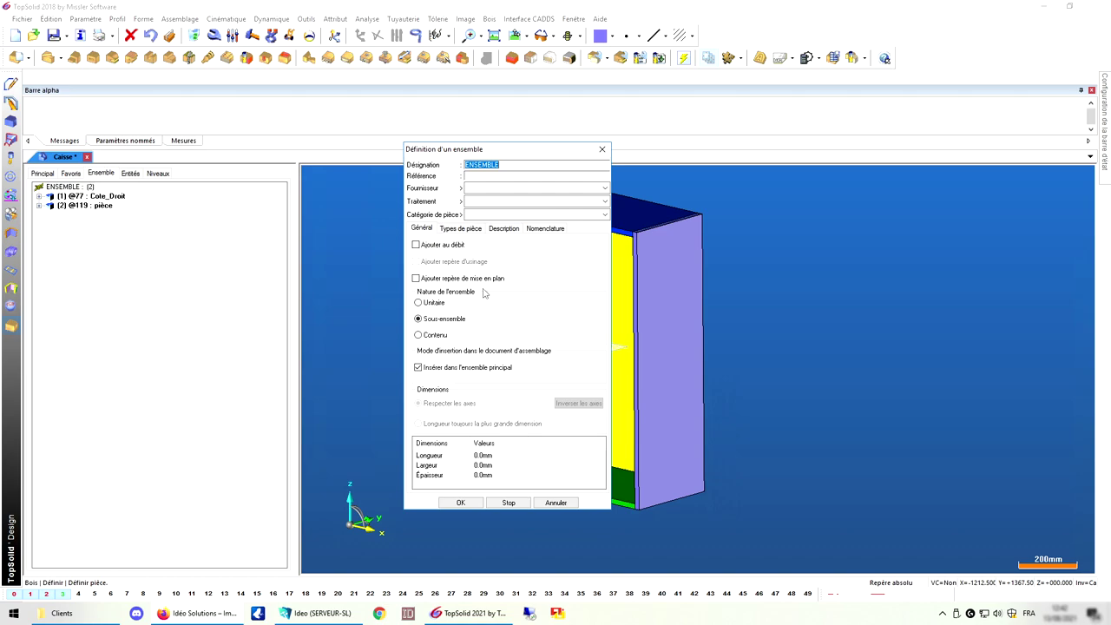
text(Caisse)
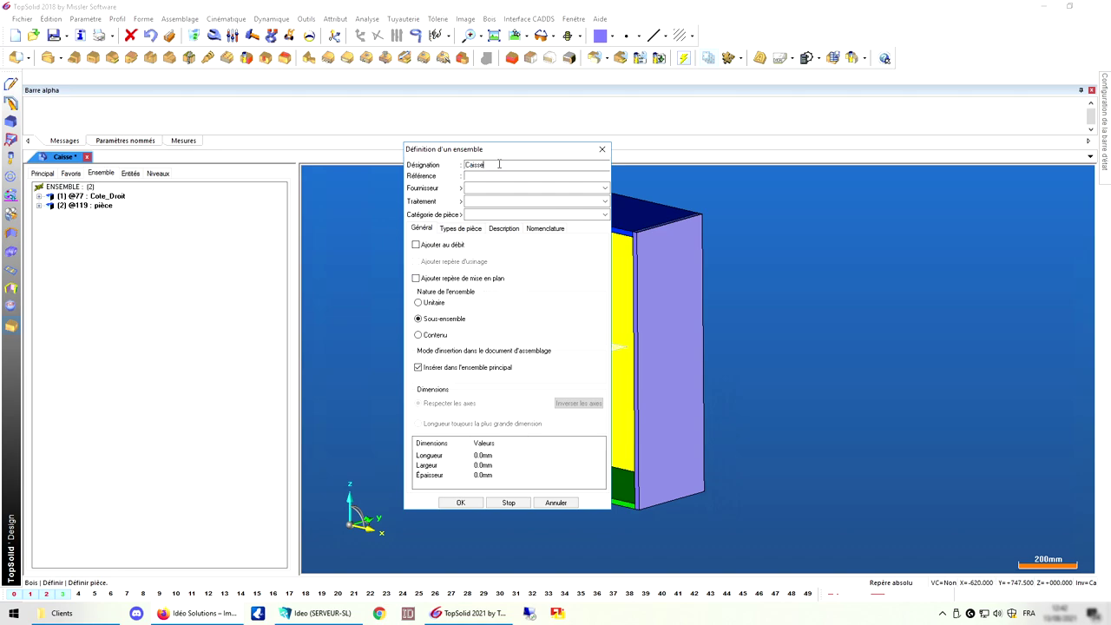